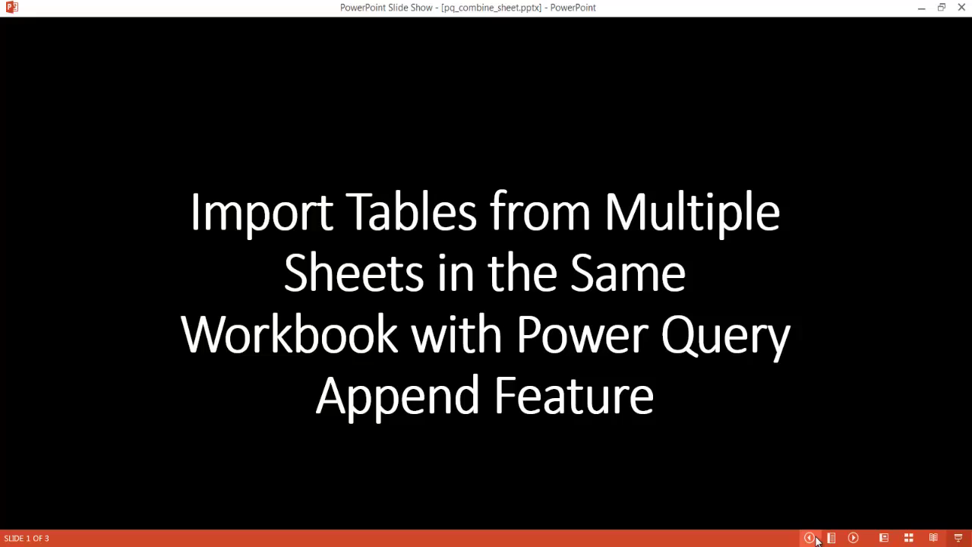
# - Advance the slide show to slide 3, reveal the East-data callout, then step it back
pyautogui.press('Right')
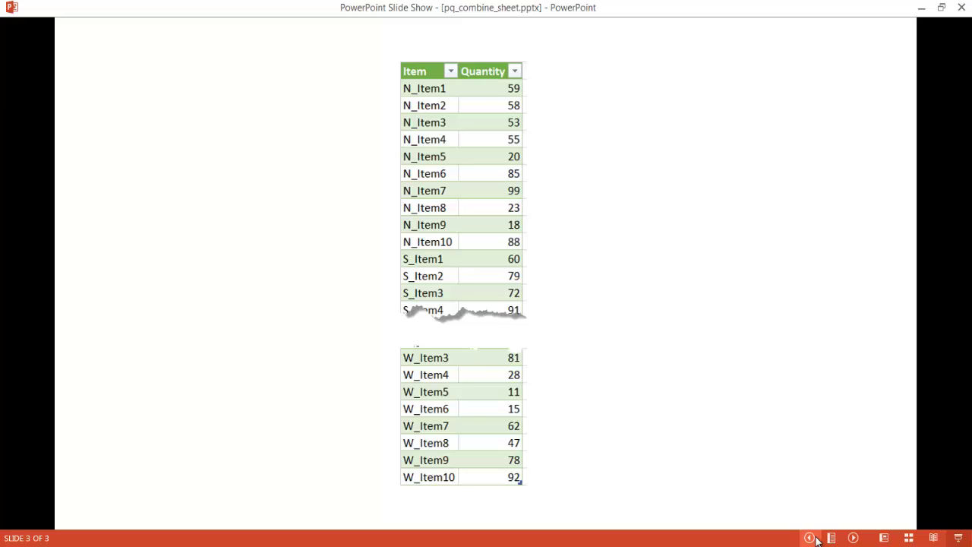
pyautogui.press('Right')
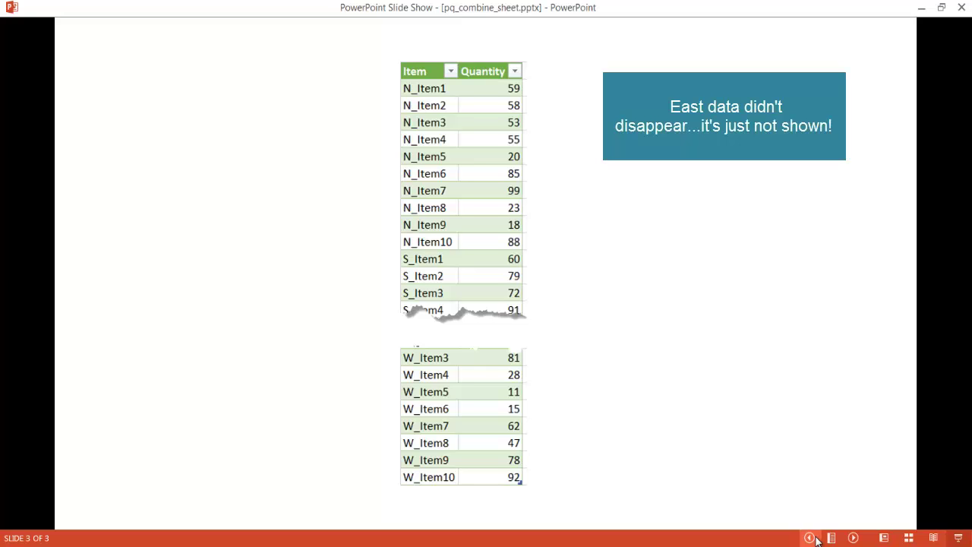
pyautogui.click(811, 538)
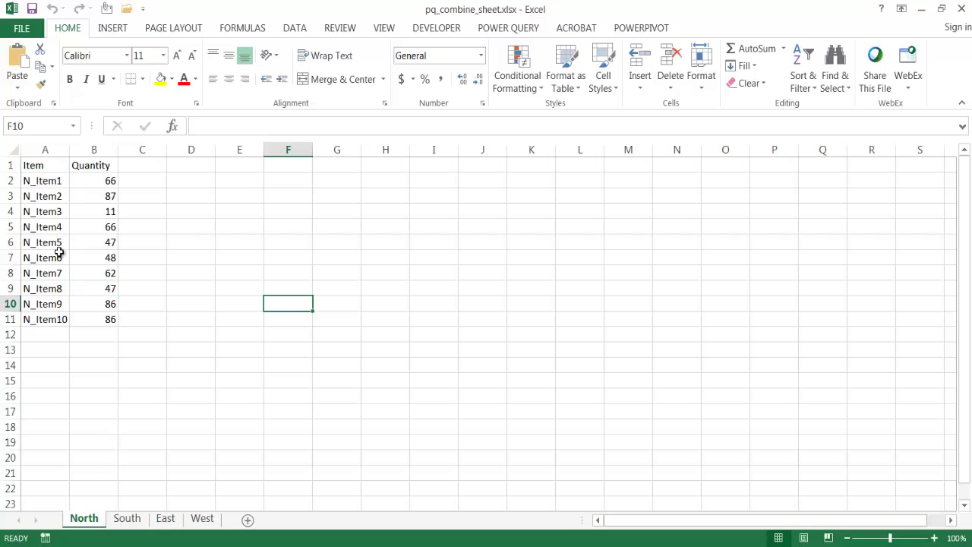
# - Look over the South, East and West sheets, then return to the North sheet
pyautogui.click(128, 518)
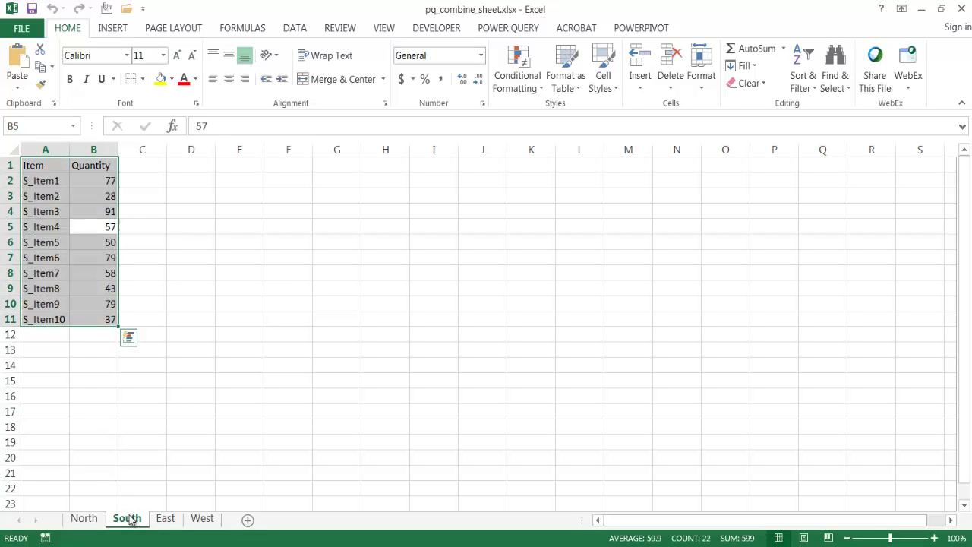
pyautogui.click(169, 520)
pyautogui.click(200, 521)
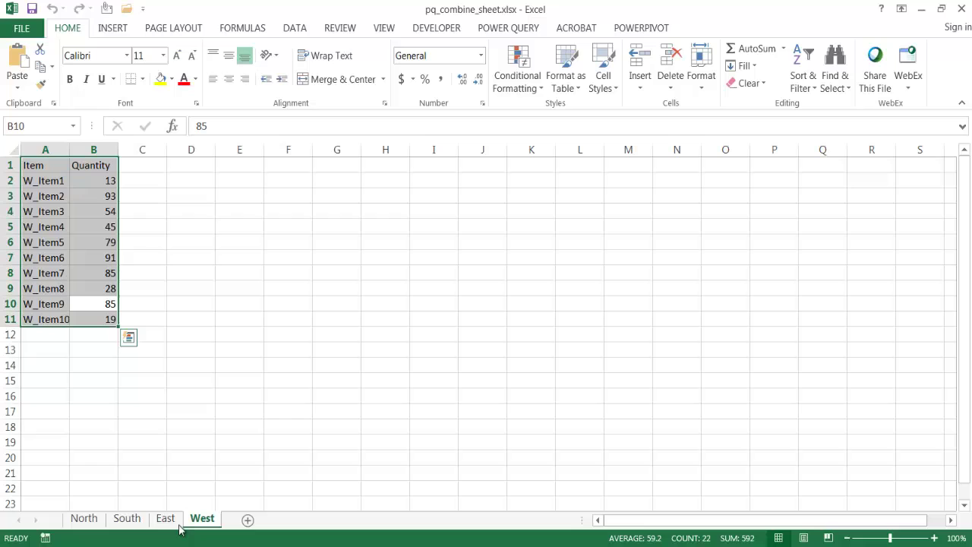
pyautogui.click(84, 518)
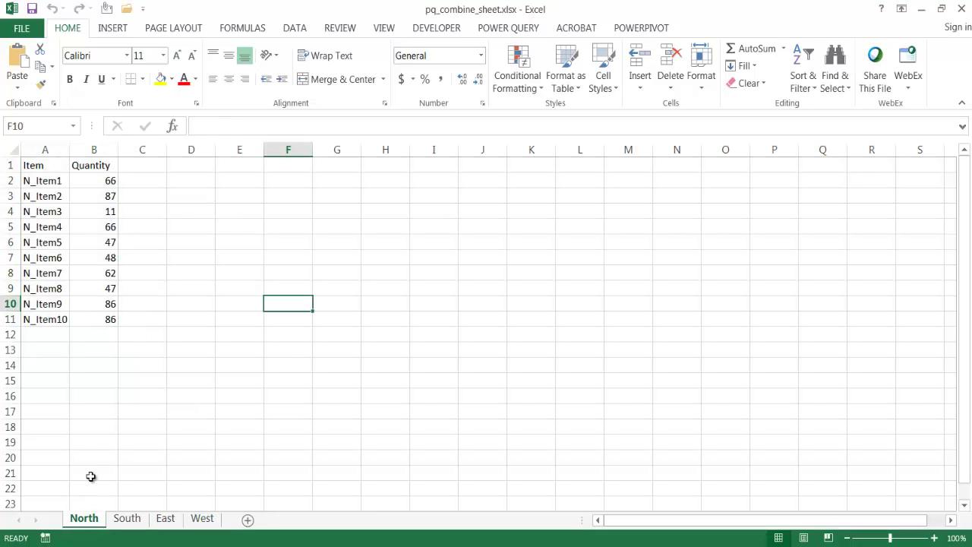
# - Convert the North data into a table with headers named 'north'
pyautogui.click(90, 293)
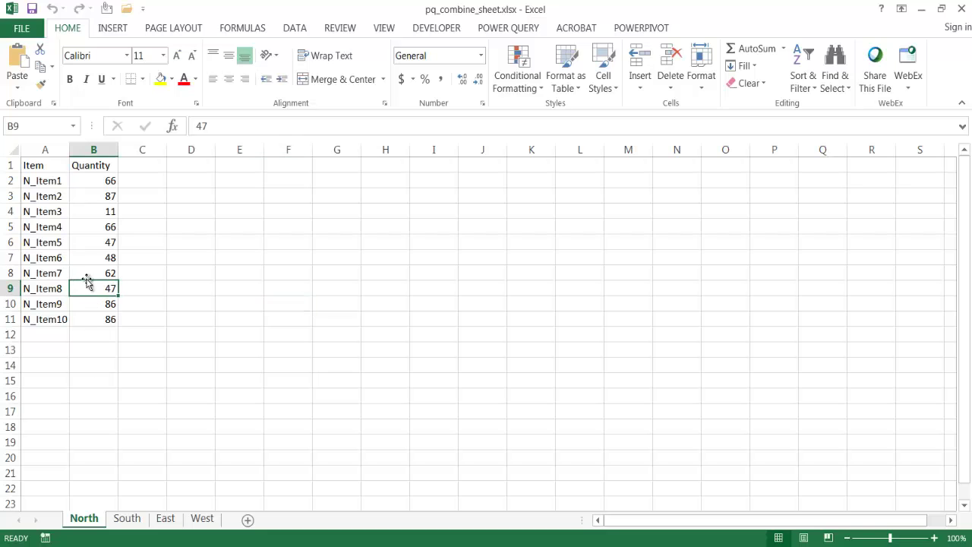
pyautogui.click(114, 30)
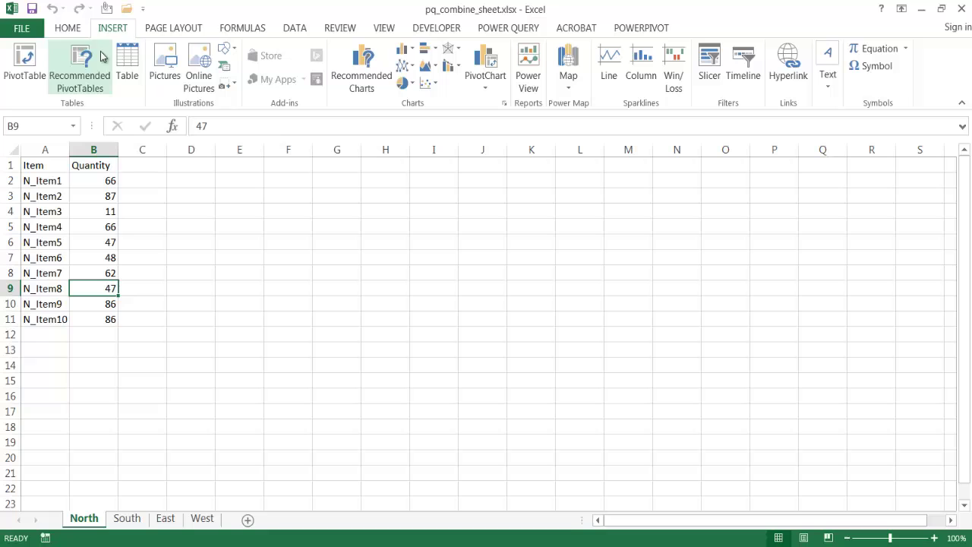
pyautogui.click(119, 67)
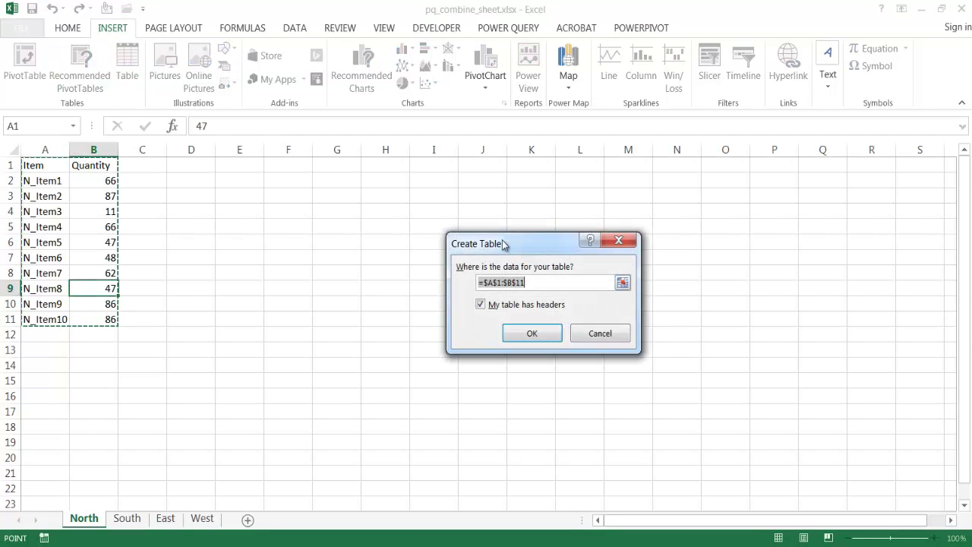
pyautogui.click(532, 332)
pyautogui.click(33, 67)
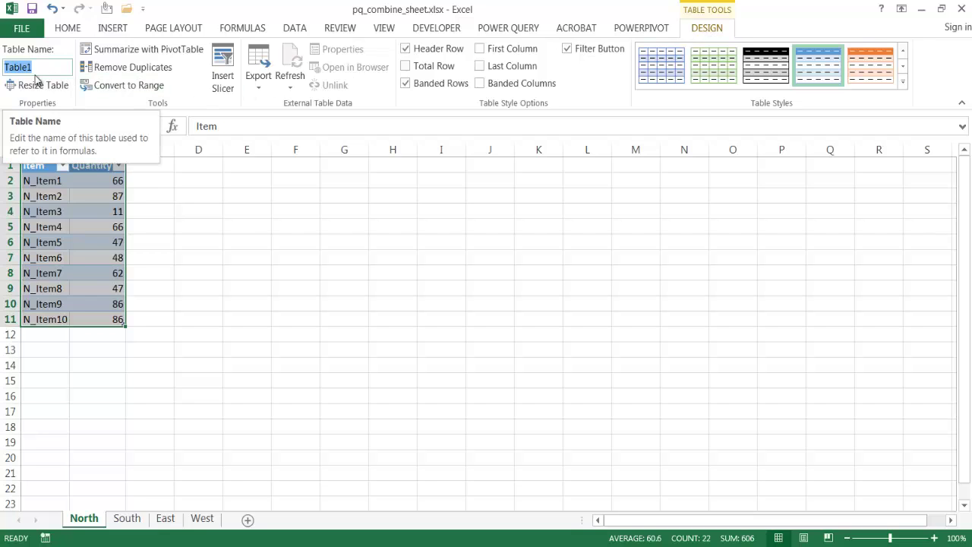
pyautogui.write('north')
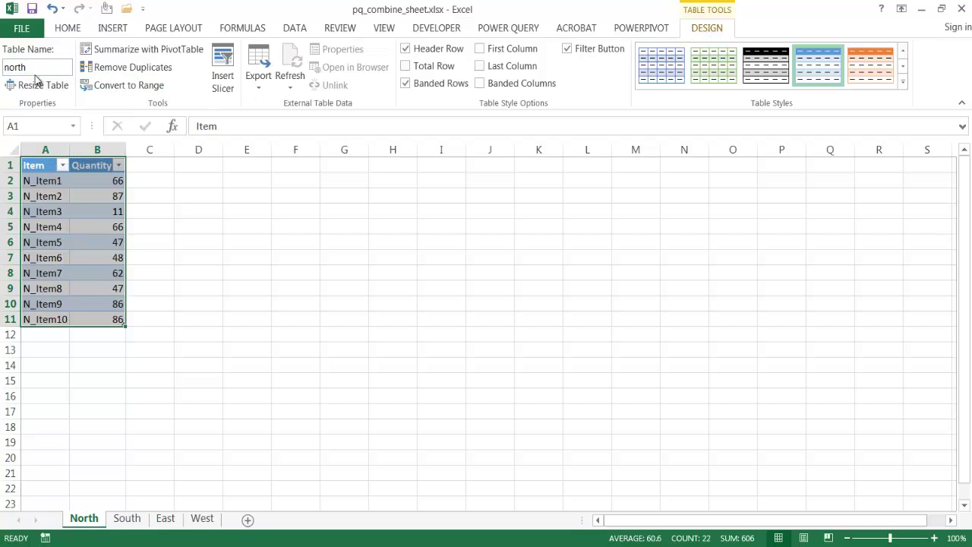
pyautogui.press('Return')
# - Turn the South sheet's data into a table named 'south'
pyautogui.click(127, 518)
pyautogui.click(72, 286)
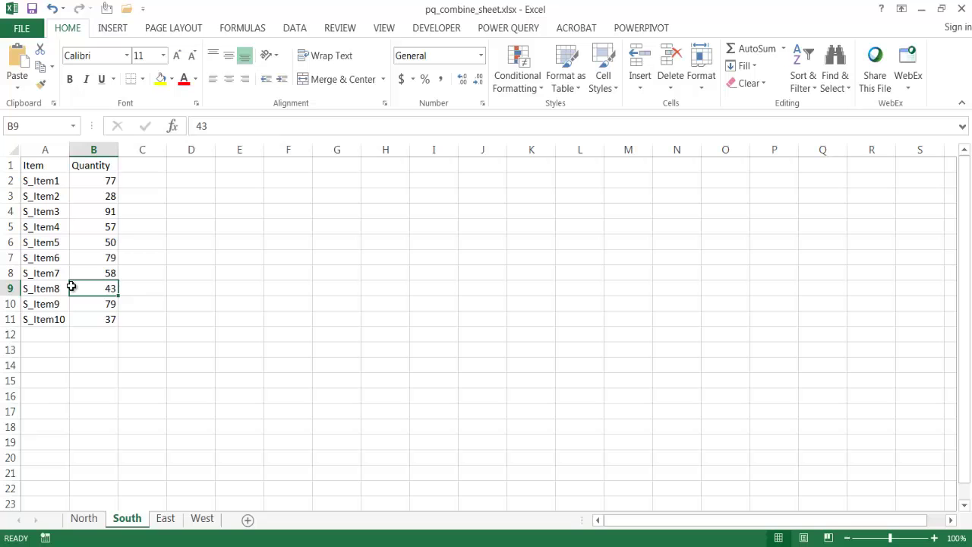
pyautogui.hotkey('ctrl', 't')
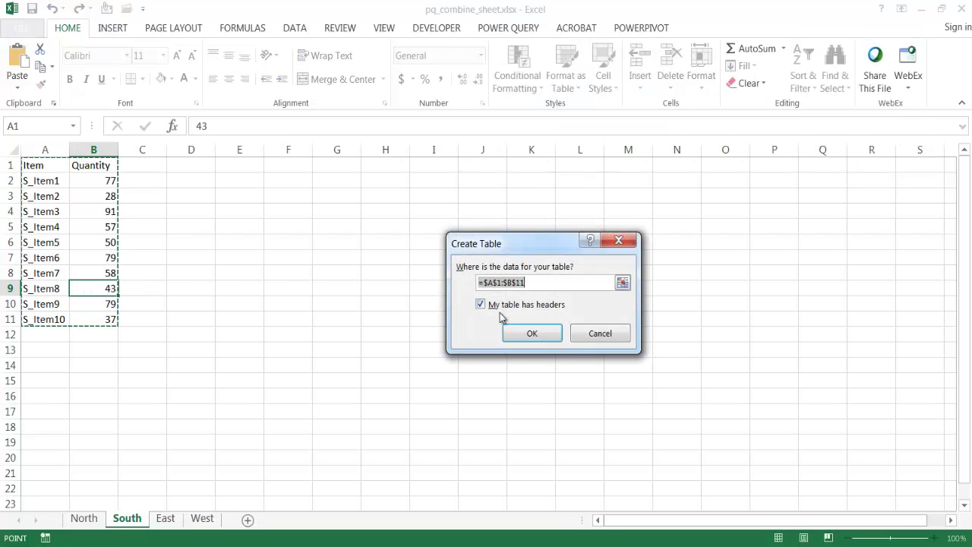
pyautogui.click(530, 335)
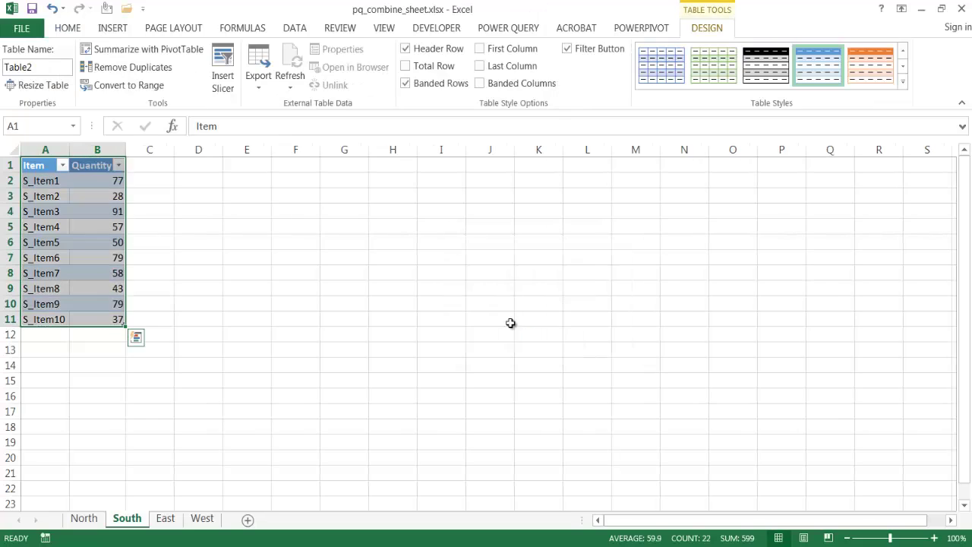
pyautogui.click(43, 68)
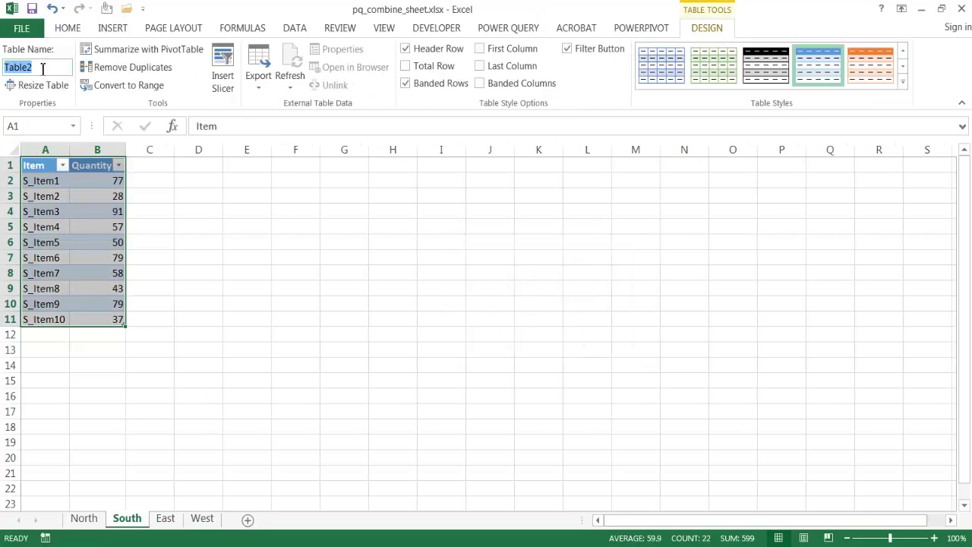
pyautogui.write('south')
pyautogui.press('Return')
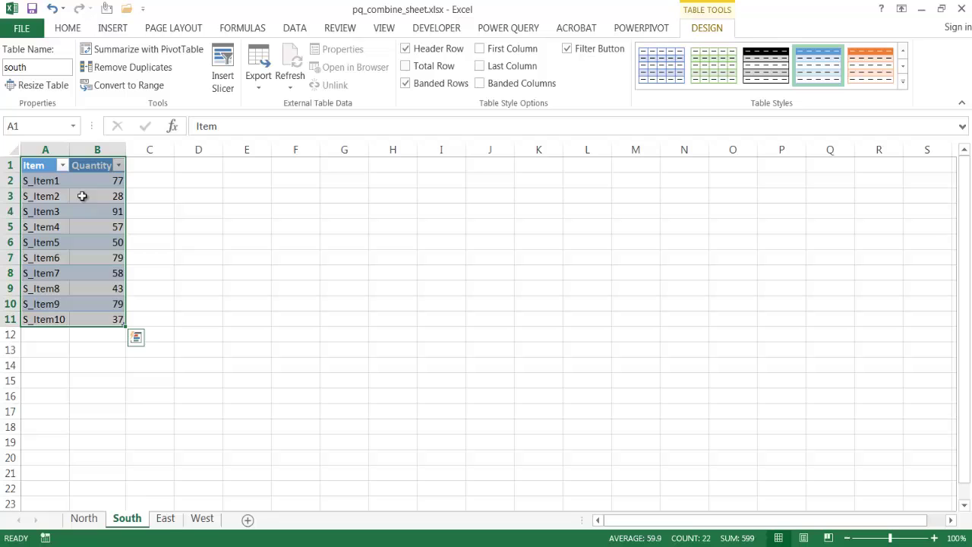
# - Turn the East sheet's data into a table named 'east'
pyautogui.click(165, 519)
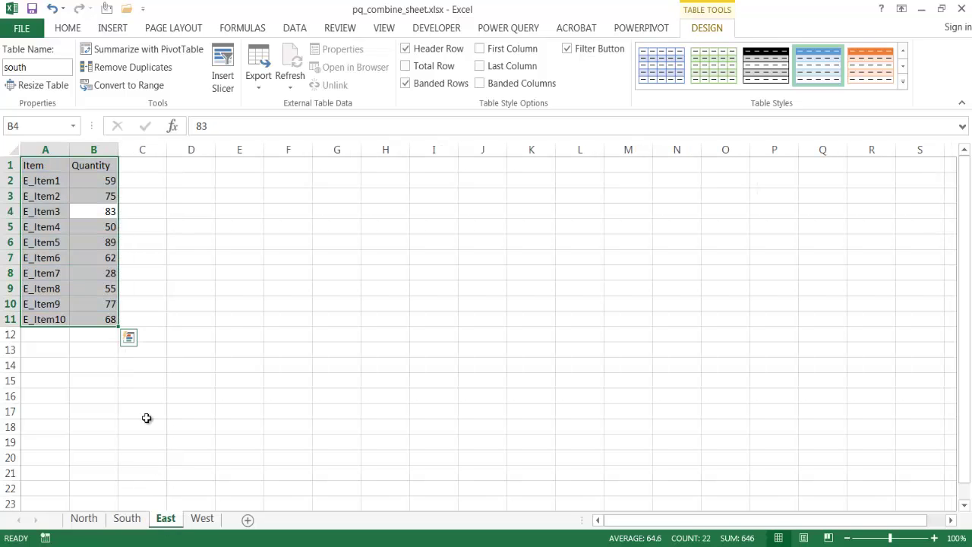
pyautogui.click(93, 291)
pyautogui.hotkey('ctrl', 't')
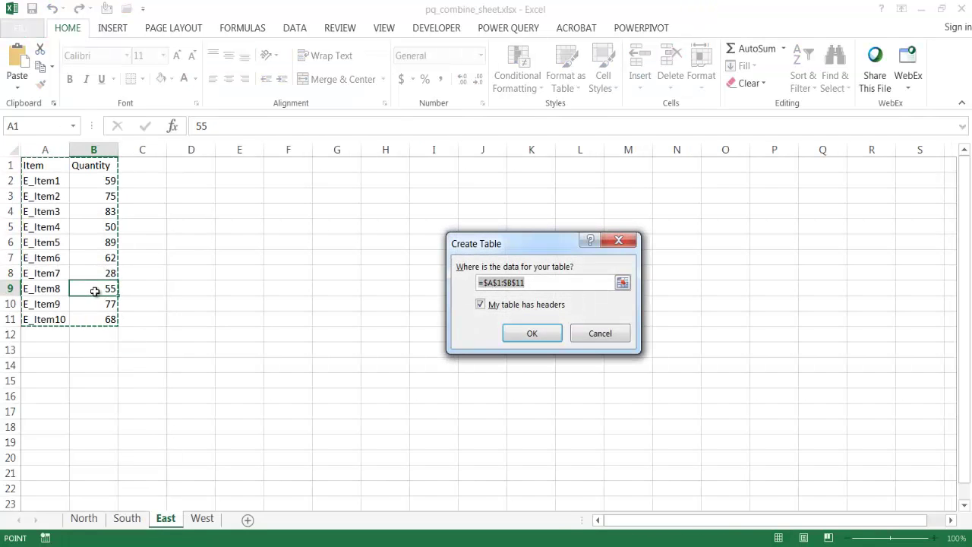
pyautogui.press('Return')
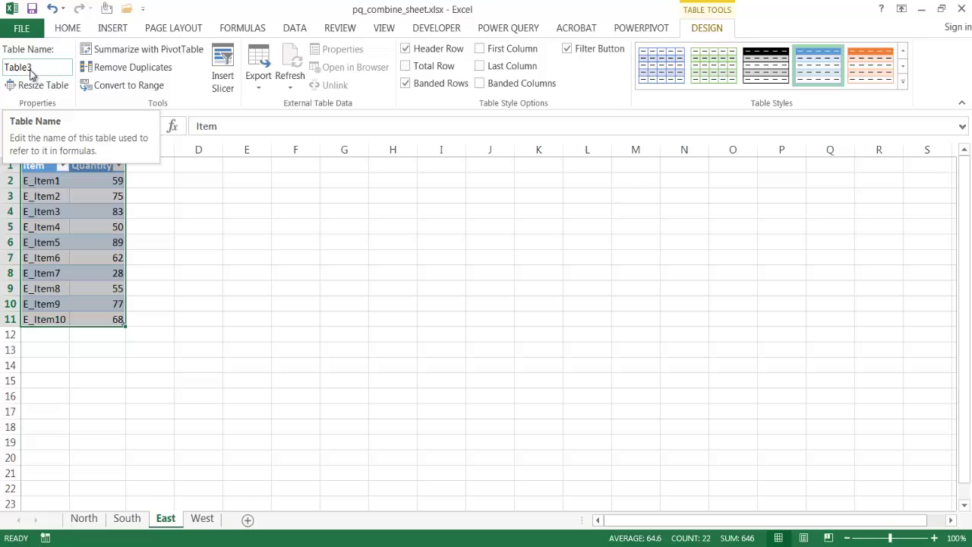
pyautogui.press('alt')
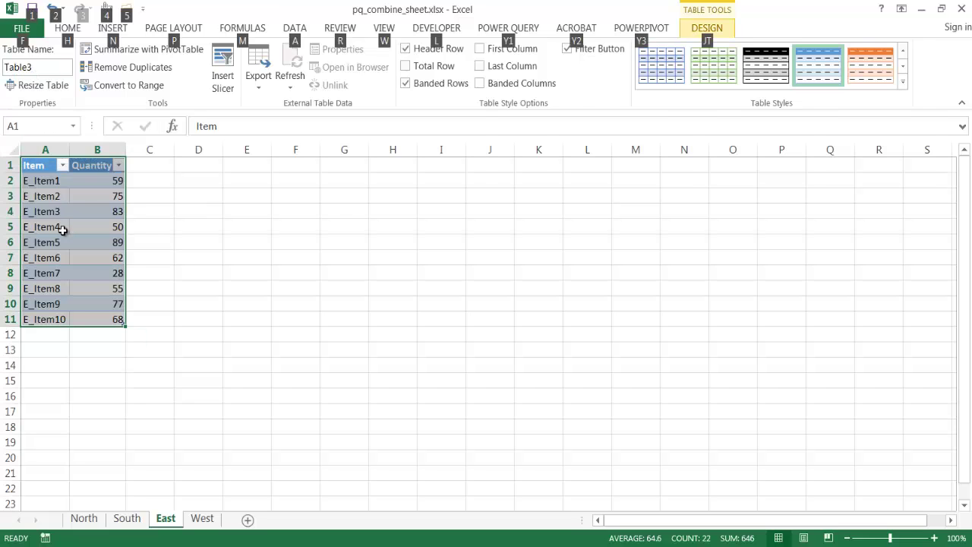
pyautogui.press('j')
pyautogui.press('t')
pyautogui.press('a')
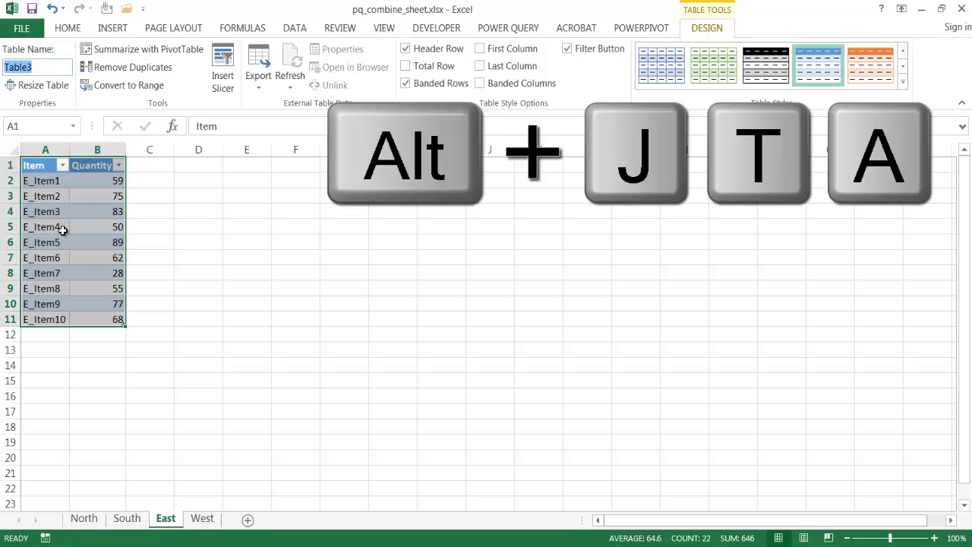
pyautogui.write('east')
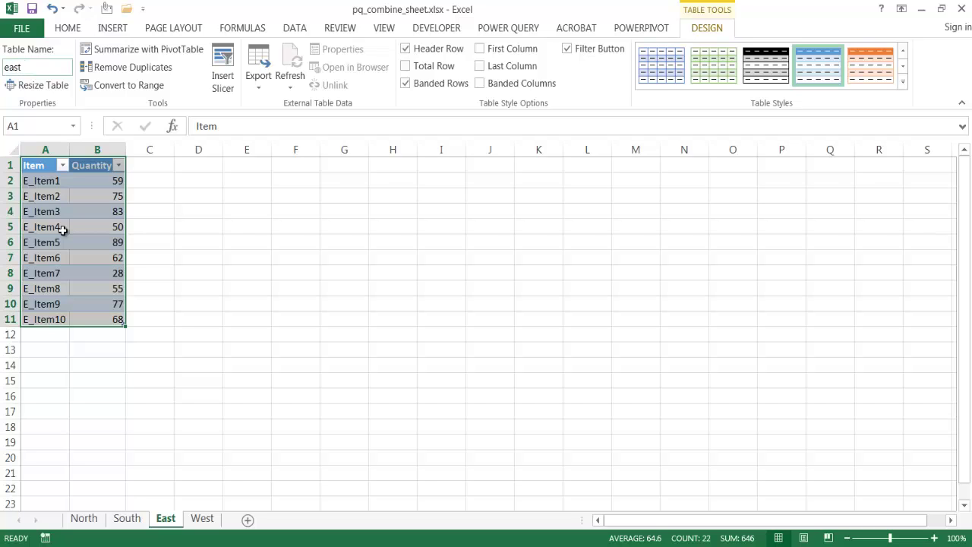
pyautogui.press('Return')
# - Make the West sheet's data a table with Ctrl+T and name it 'west'
pyautogui.click(203, 518)
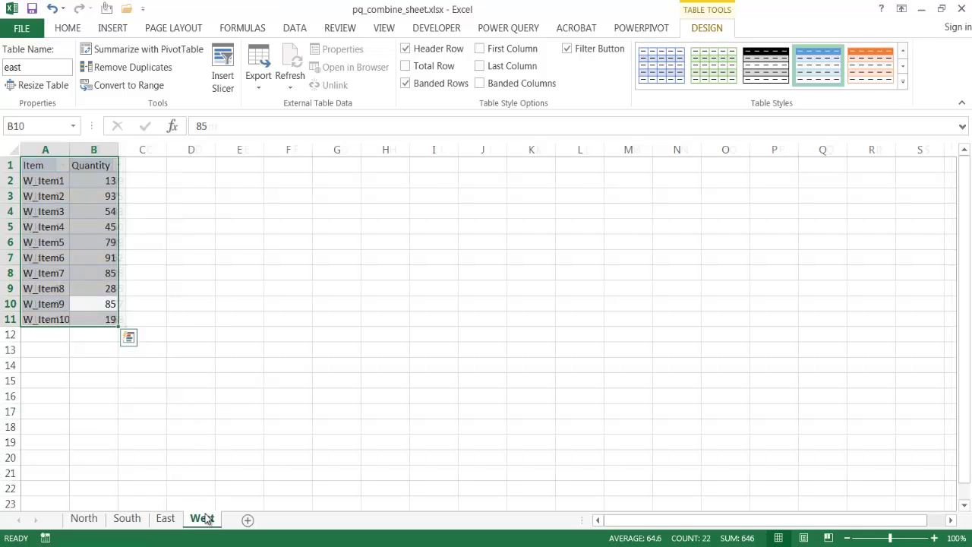
pyautogui.click(78, 260)
pyautogui.hotkey('ctrl', 't')
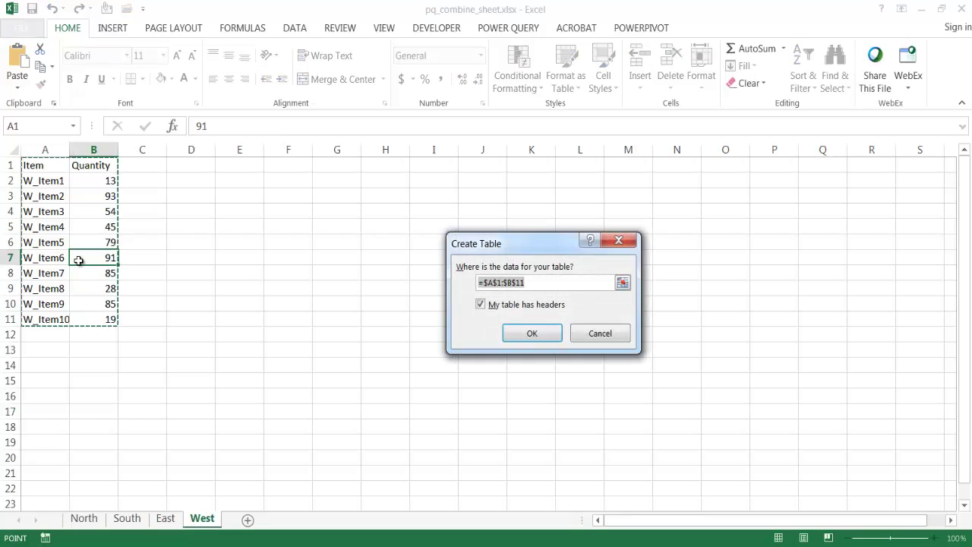
pyautogui.press('Return')
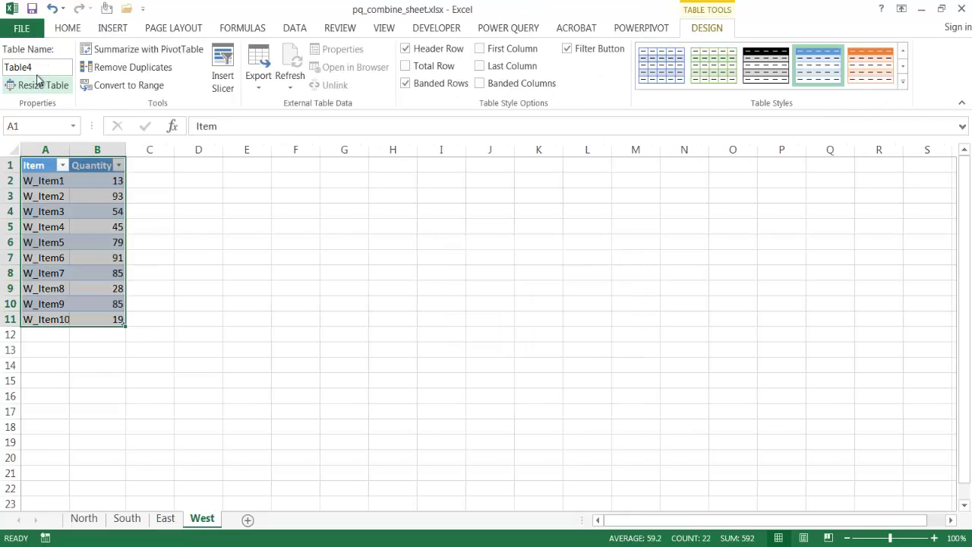
pyautogui.click(45, 66)
pyautogui.write('west')
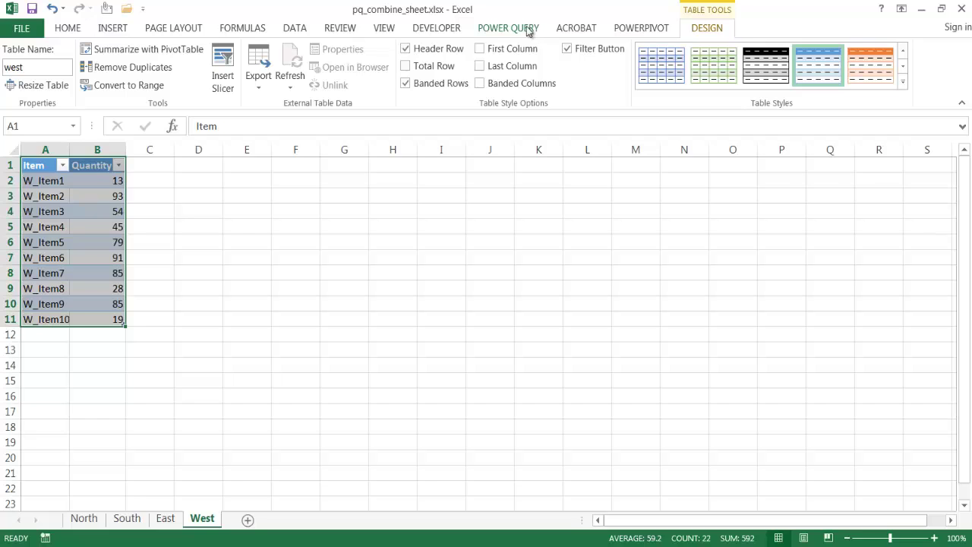
# - Load the north query via Close & Load To with Only Create Connection
pyautogui.click(516, 35)
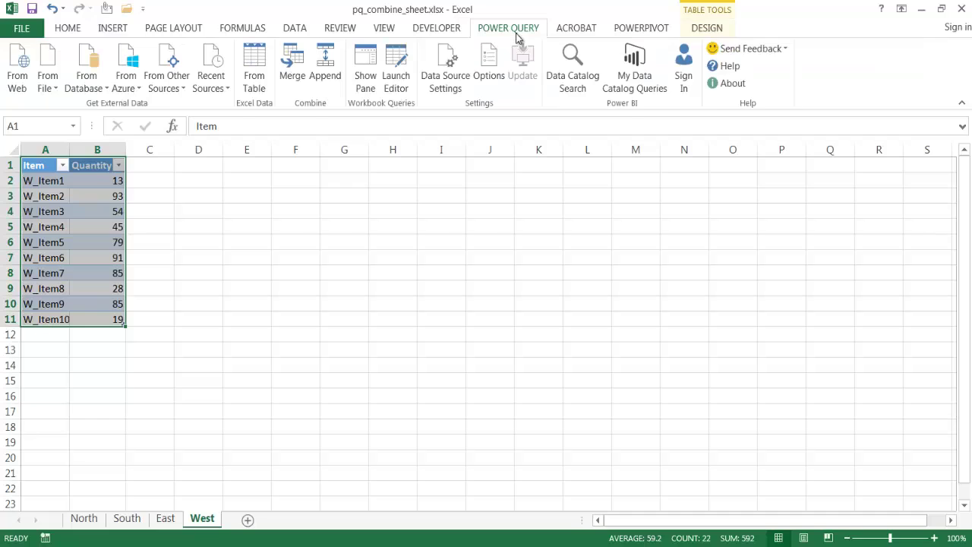
pyautogui.hotkey('ctrl', 'pageup')
pyautogui.hotkey('ctrl', 'pageup')
pyautogui.hotkey('ctrl', 'pageup')
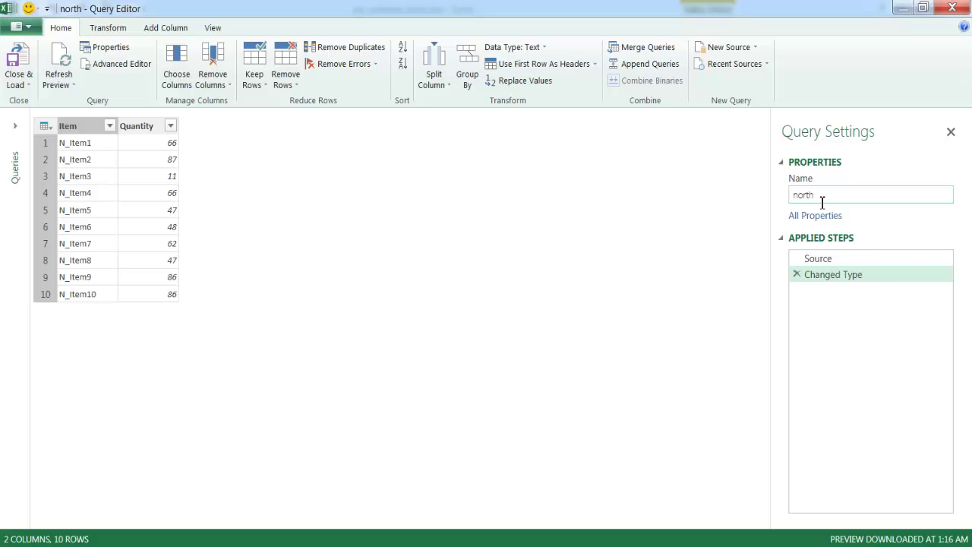
pyautogui.click(18, 85)
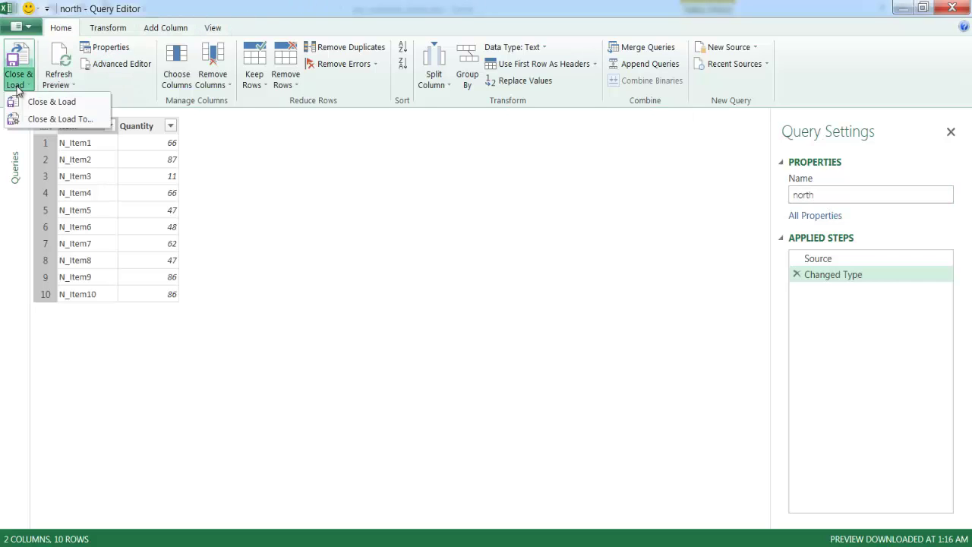
pyautogui.click(67, 120)
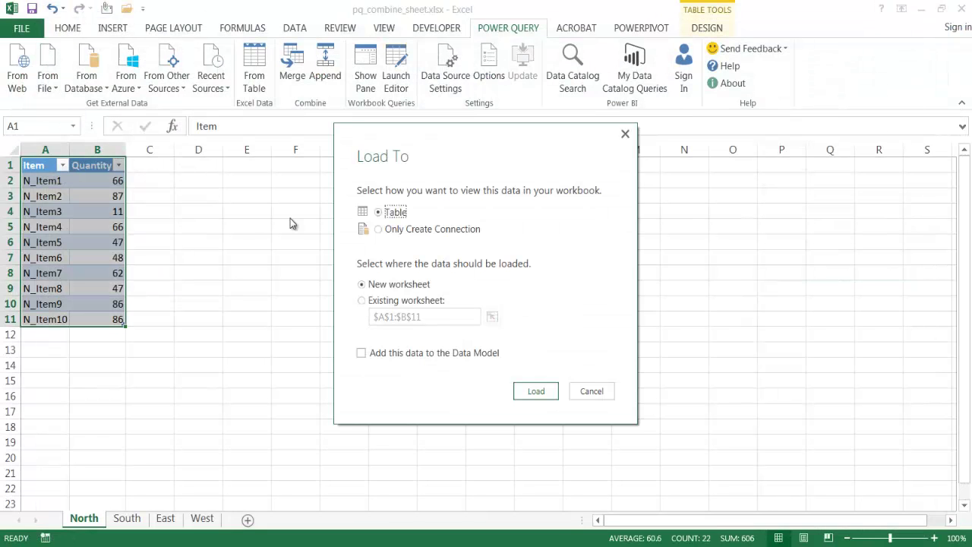
pyautogui.click(379, 231)
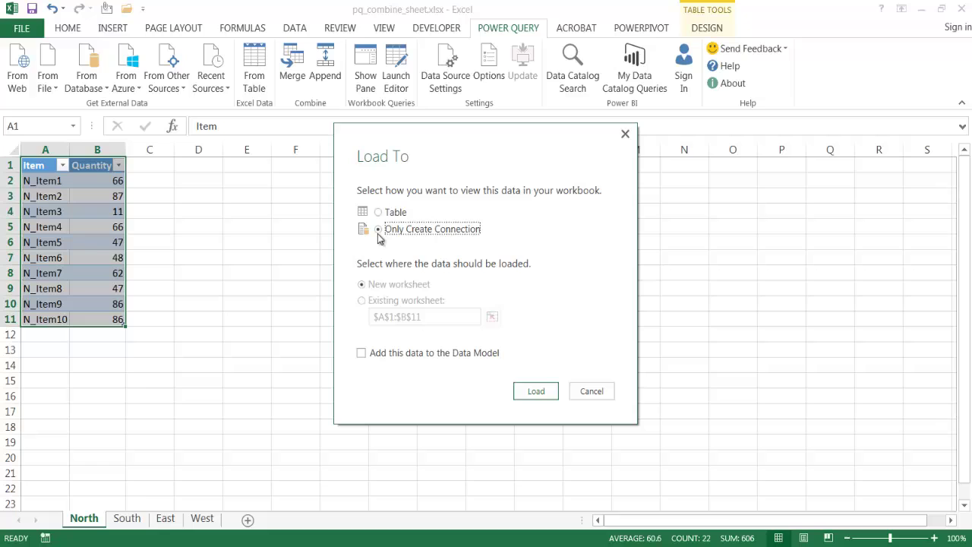
pyautogui.click(536, 391)
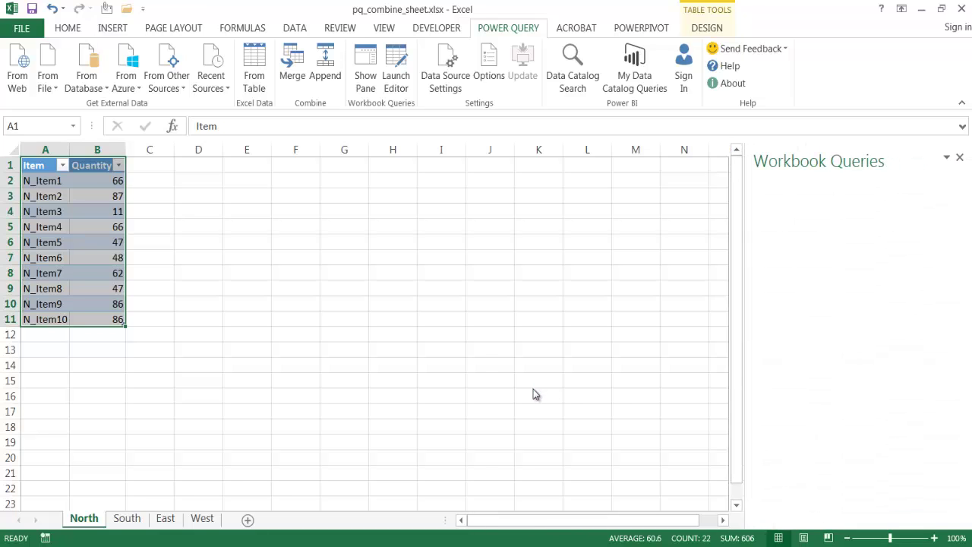
# - Create a query from the South table and load it as connection only
pyautogui.click(128, 519)
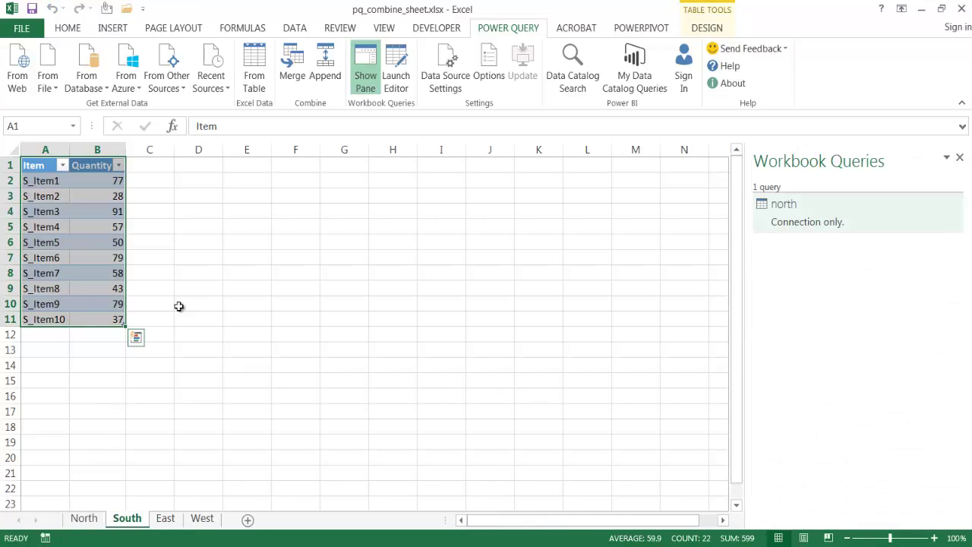
pyautogui.click(250, 67)
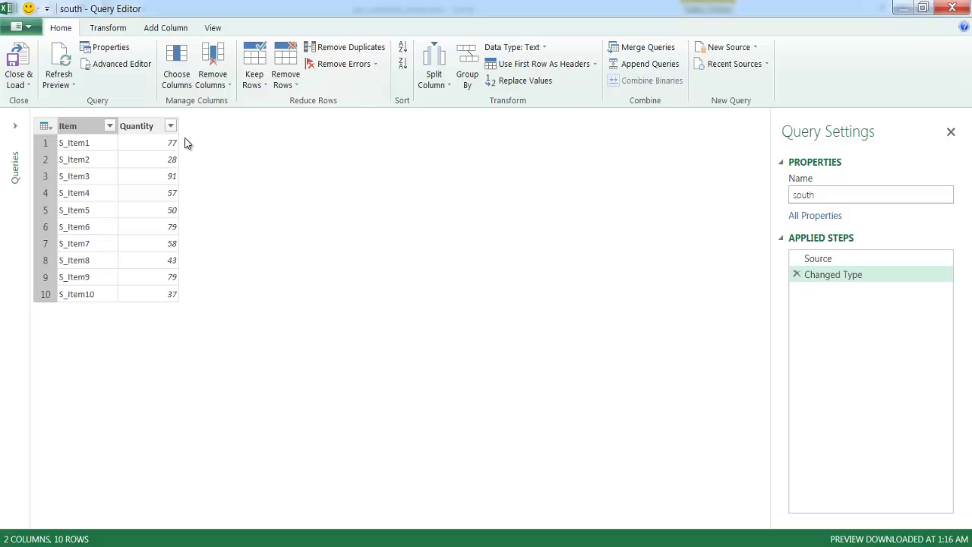
pyautogui.click(20, 79)
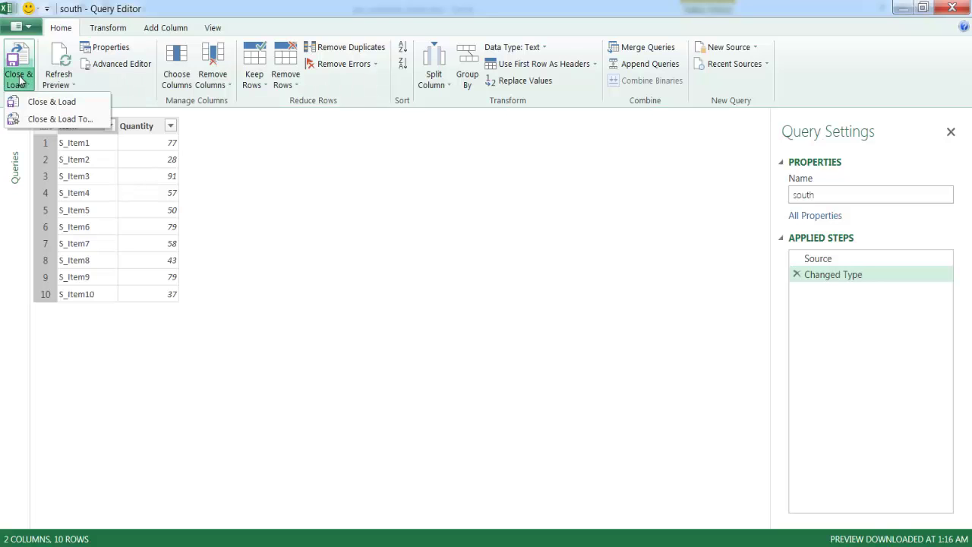
pyautogui.click(60, 119)
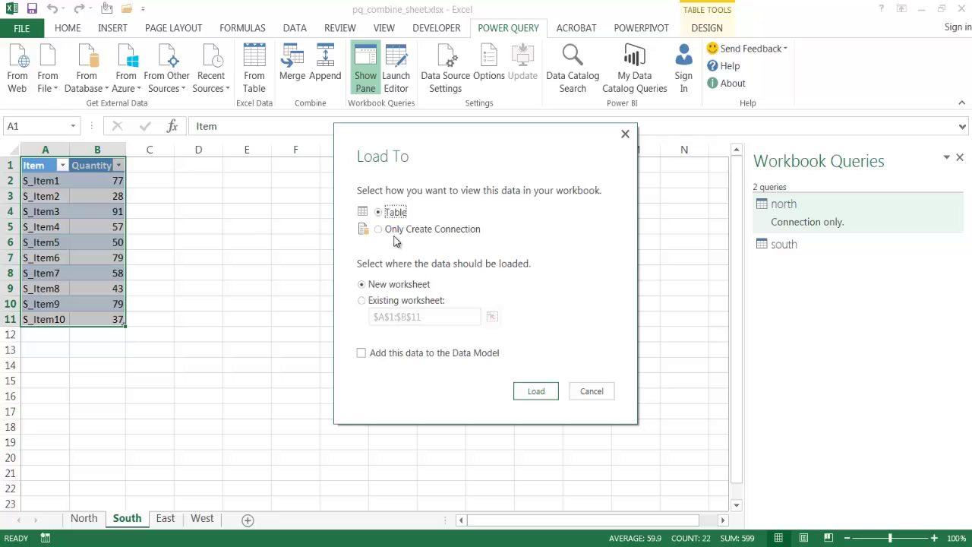
pyautogui.click(393, 231)
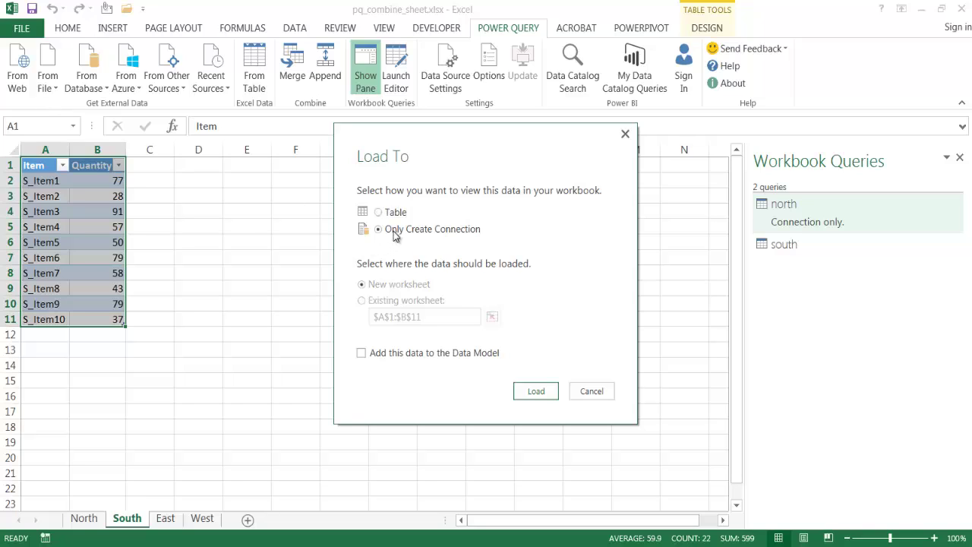
pyautogui.click(536, 392)
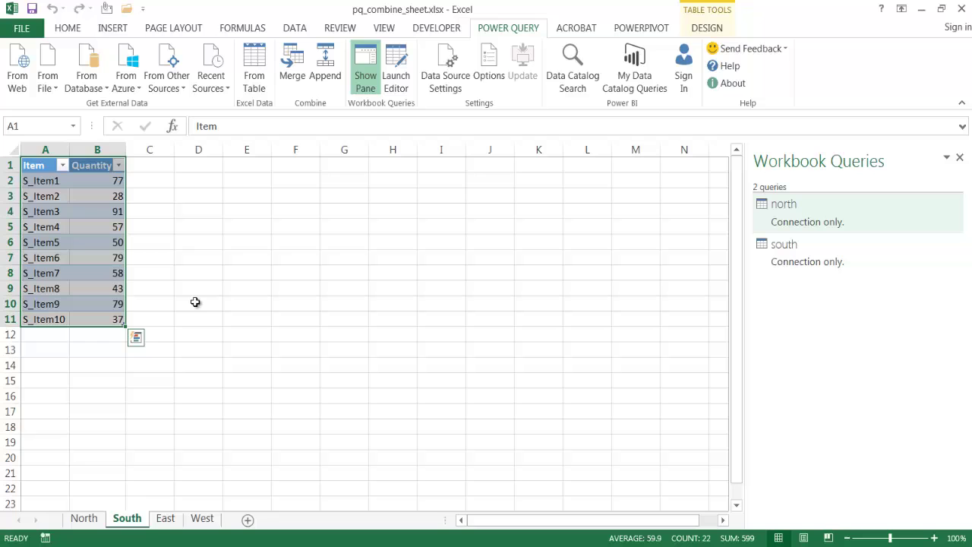
# - Create a query from the East table and load it as connection only
pyautogui.click(166, 518)
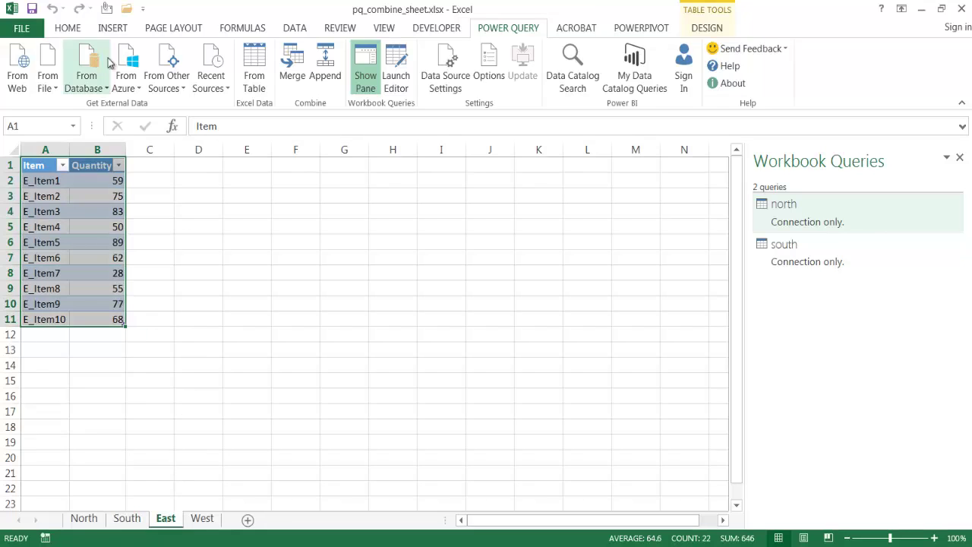
pyautogui.click(252, 82)
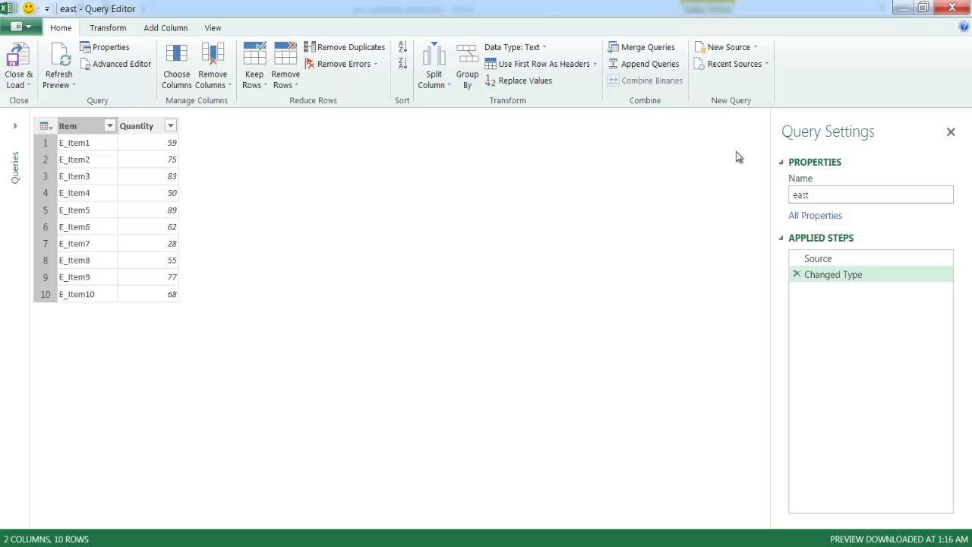
pyautogui.click(11, 76)
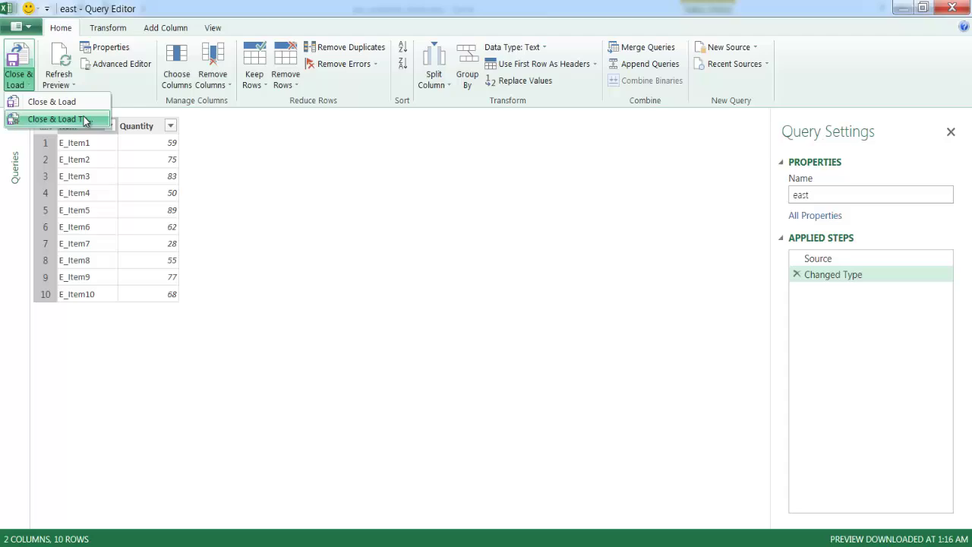
pyautogui.click(61, 120)
pyautogui.click(404, 229)
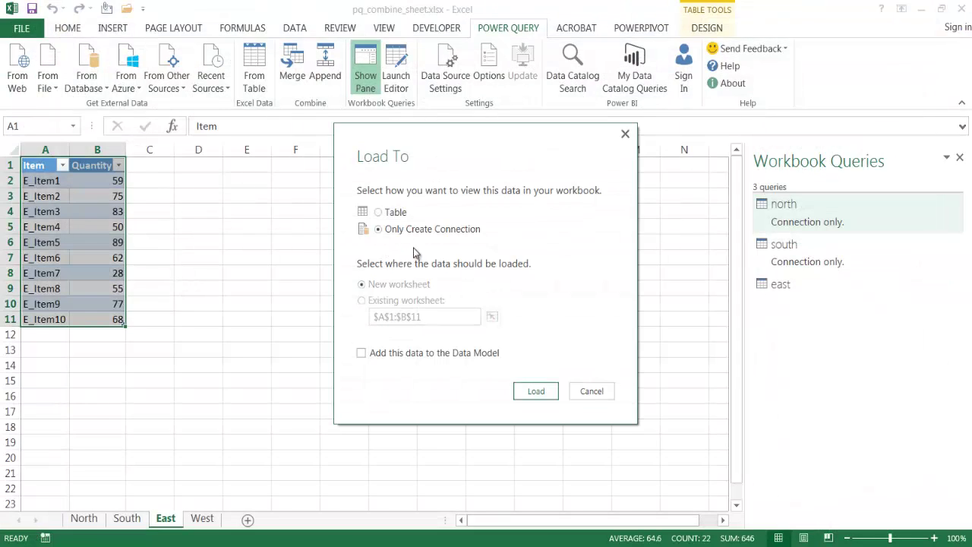
pyautogui.click(535, 391)
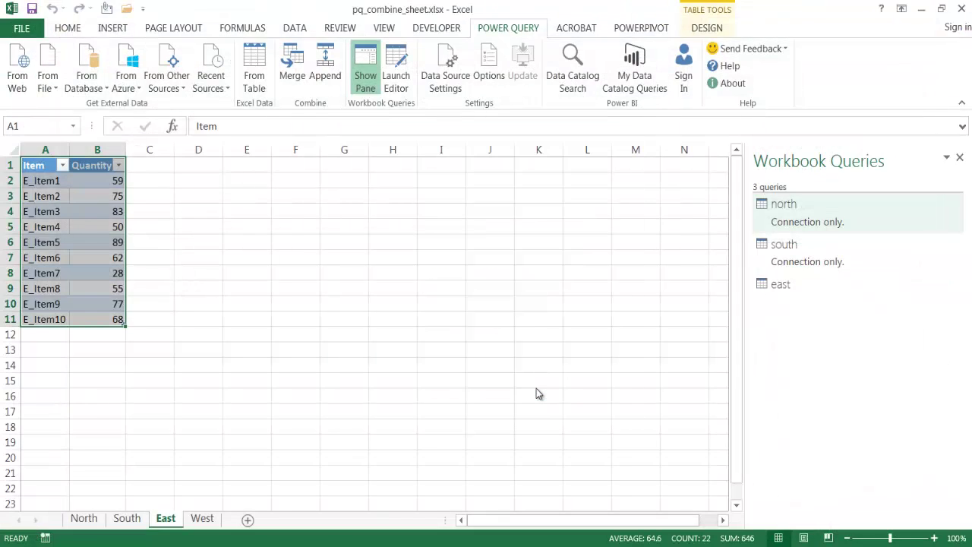
# - Create a query from the West table and load it as connection only
pyautogui.click(202, 519)
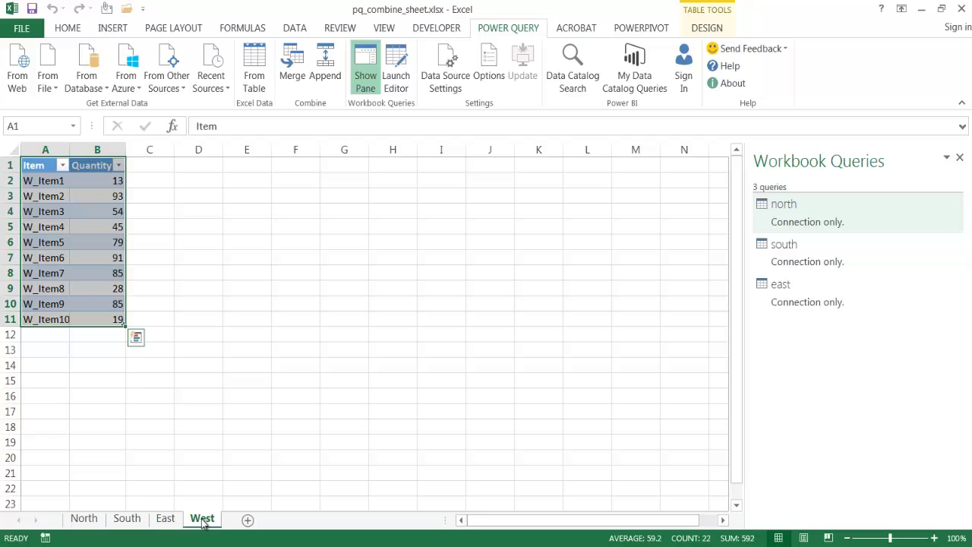
pyautogui.click(260, 85)
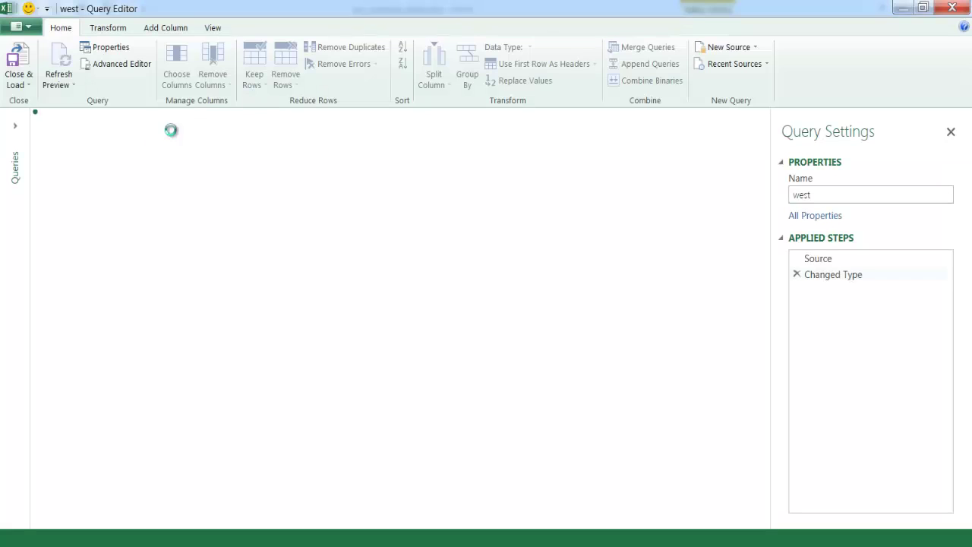
pyautogui.click(19, 84)
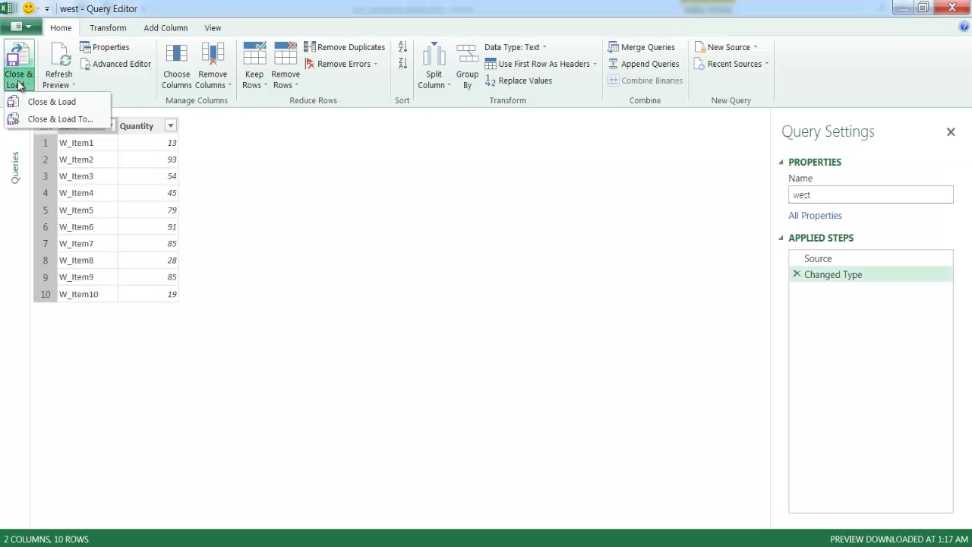
pyautogui.click(57, 118)
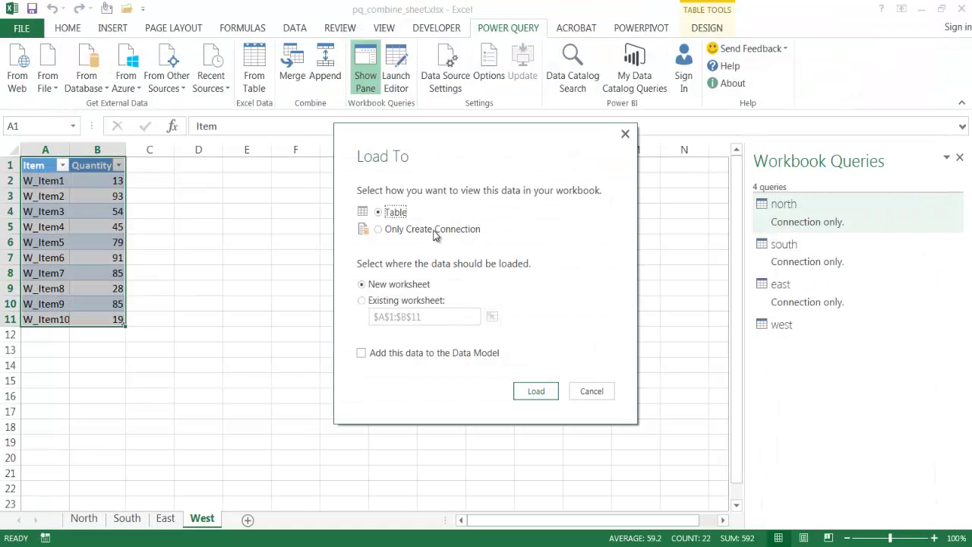
pyautogui.click(435, 231)
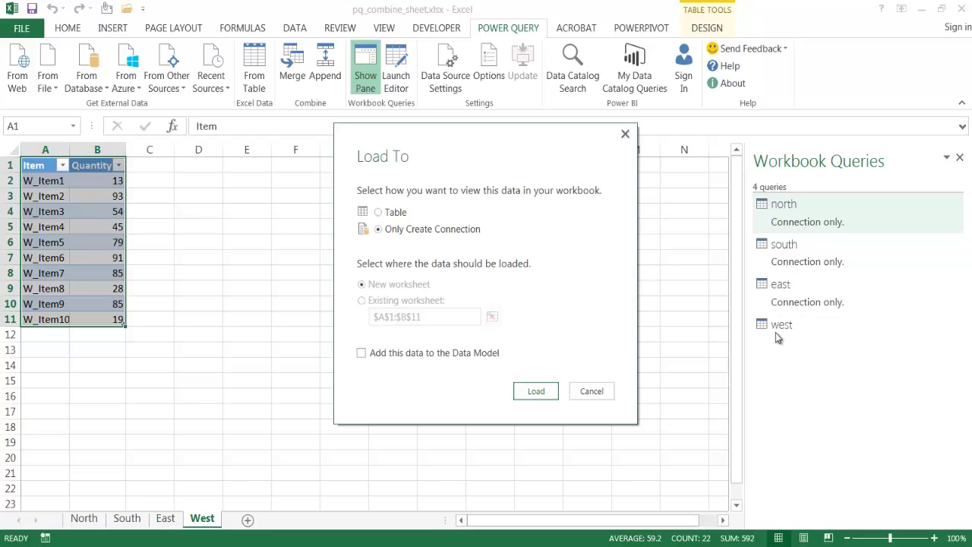
pyautogui.click(548, 392)
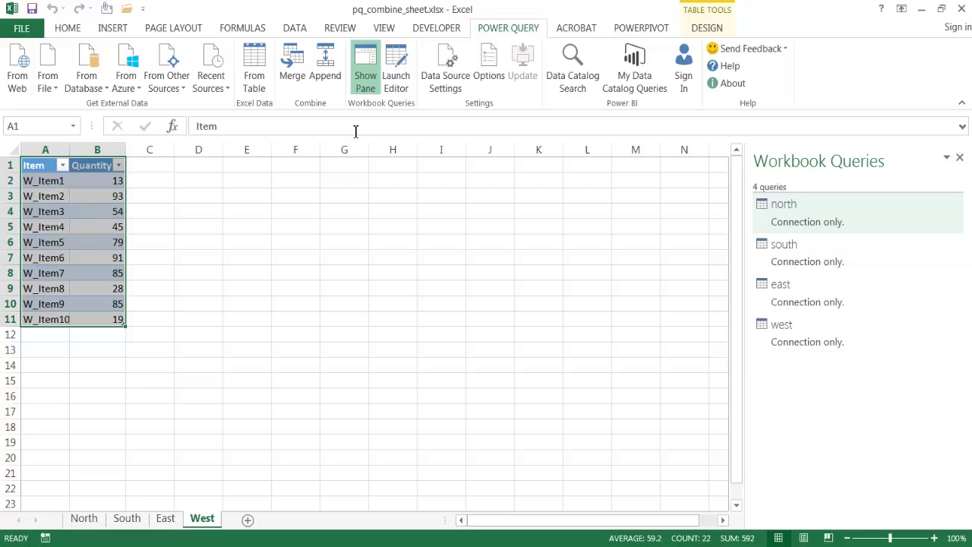
# - Append south onto north as the primary table, creating the Append1 query
pyautogui.click(327, 68)
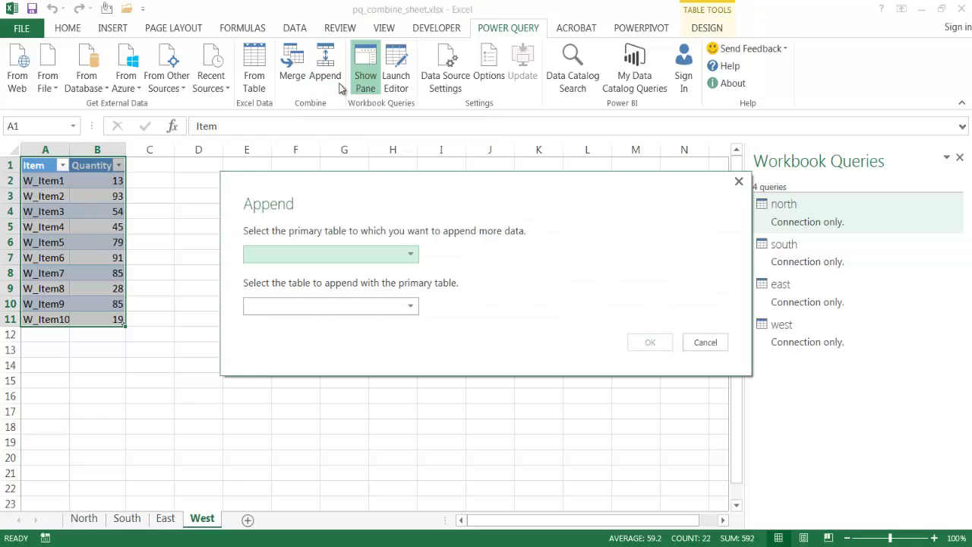
pyautogui.click(411, 259)
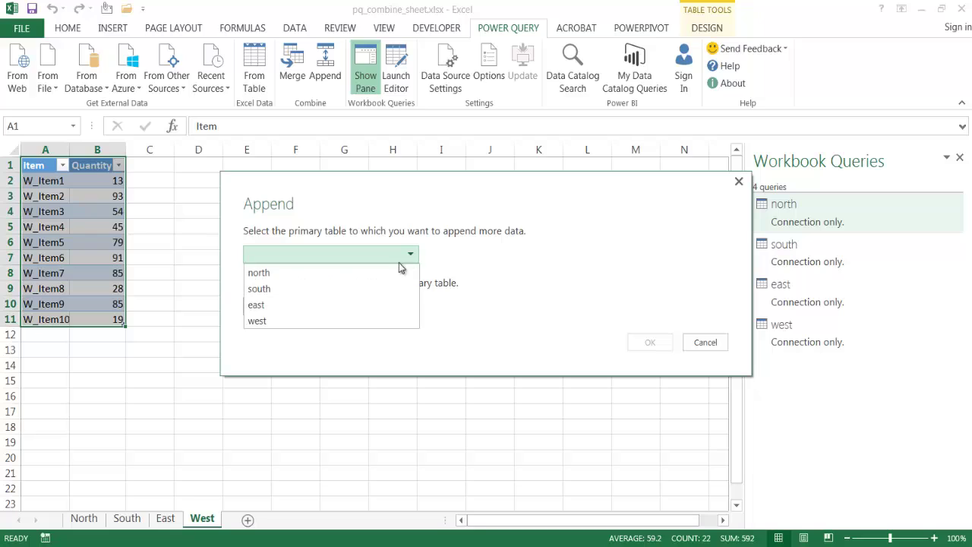
pyautogui.click(386, 272)
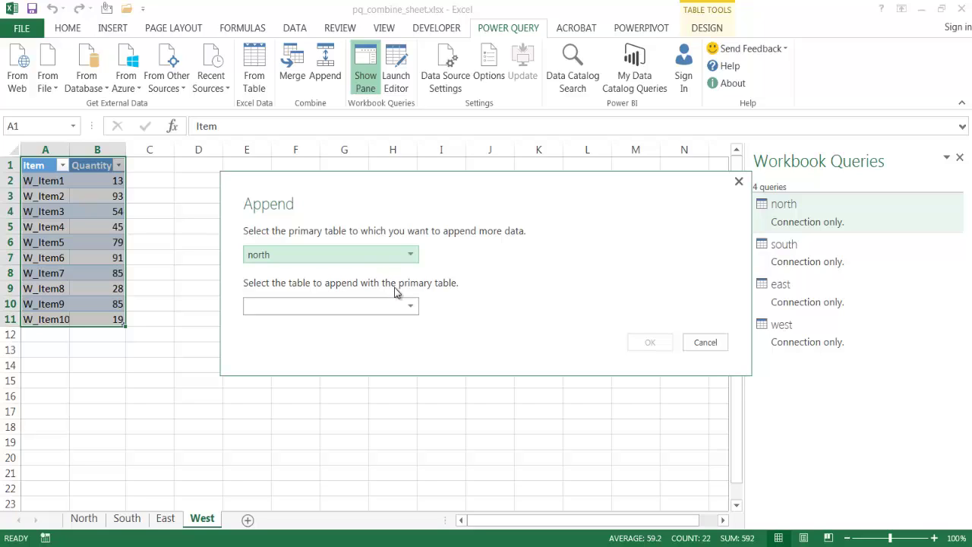
pyautogui.click(410, 307)
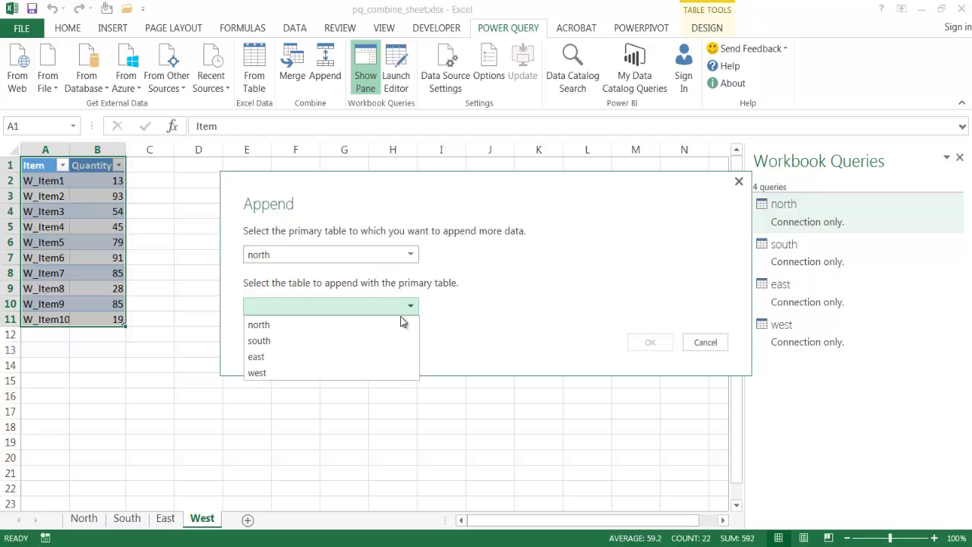
pyautogui.click(382, 339)
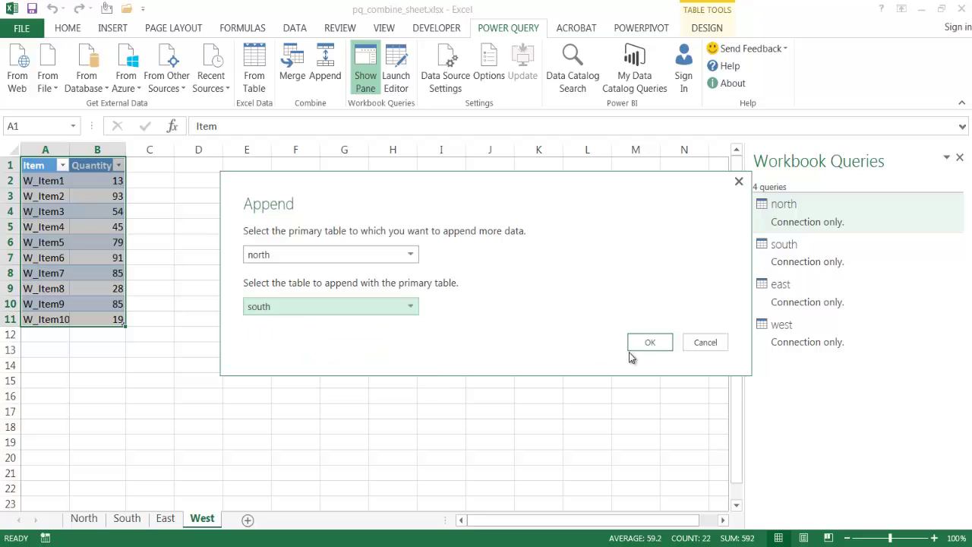
pyautogui.click(658, 346)
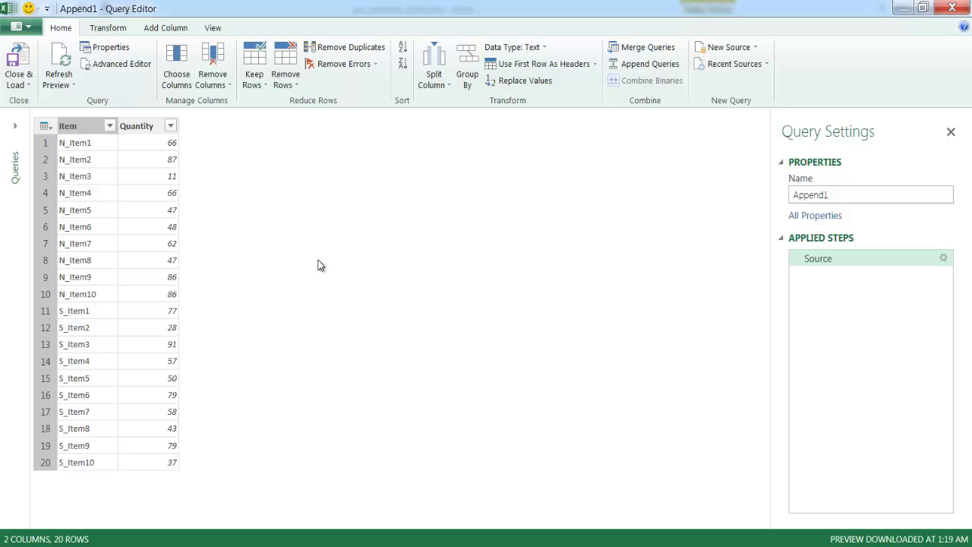
# - Change the query name from Append1 to 'Combine' in Query Settings
pyautogui.click(835, 199)
pyautogui.doubleClick(835, 199)
pyautogui.write('Co')
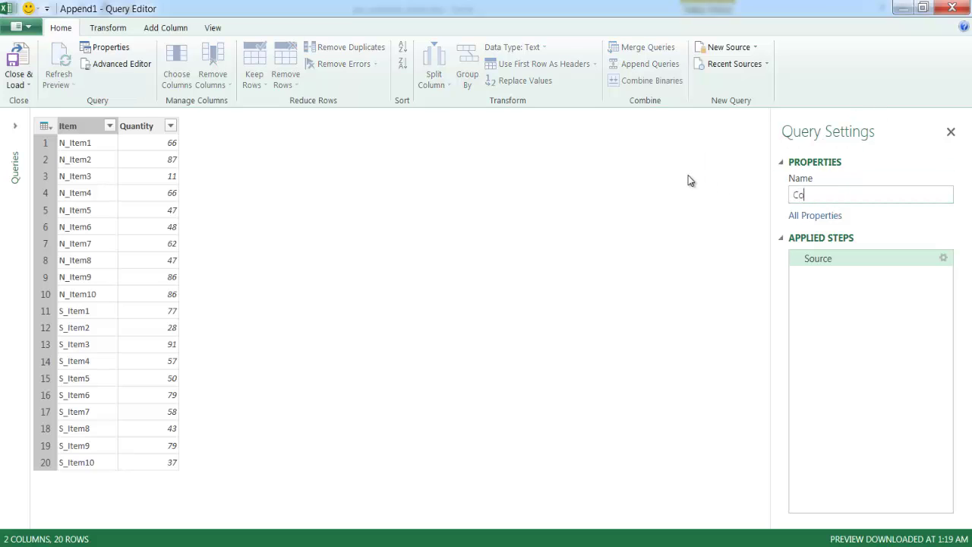
pyautogui.write('mbine')
pyautogui.press('Return')
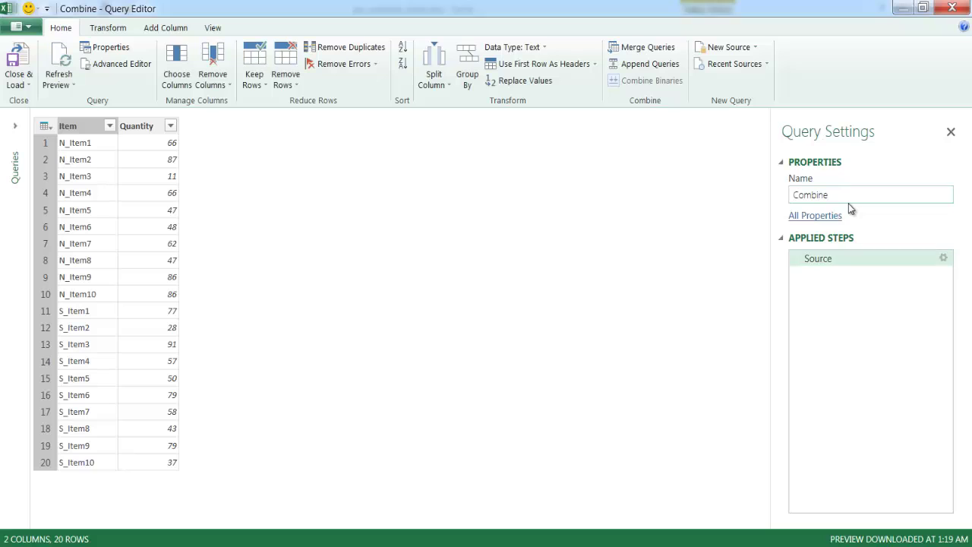
# - Append the east query to Combine
pyautogui.click(647, 67)
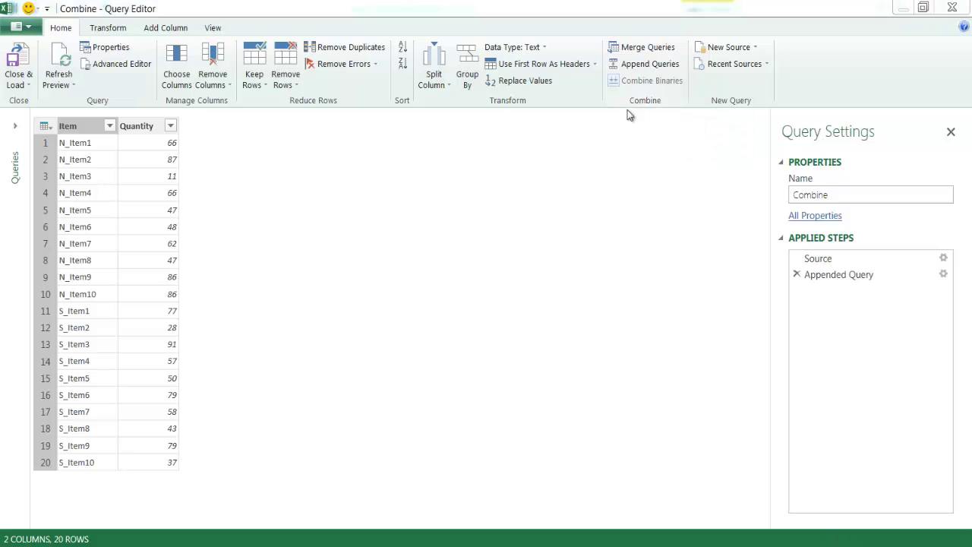
pyautogui.click(411, 255)
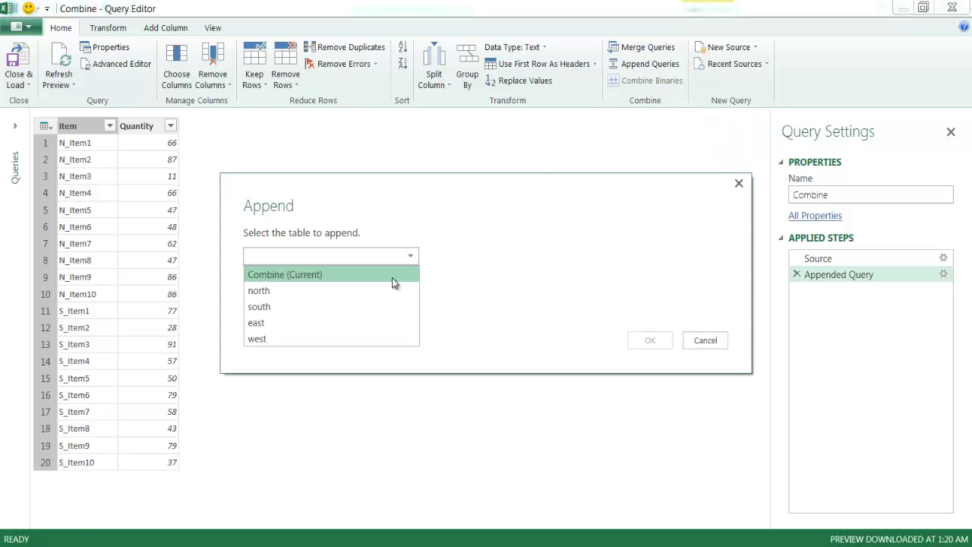
pyautogui.click(325, 323)
pyautogui.click(640, 344)
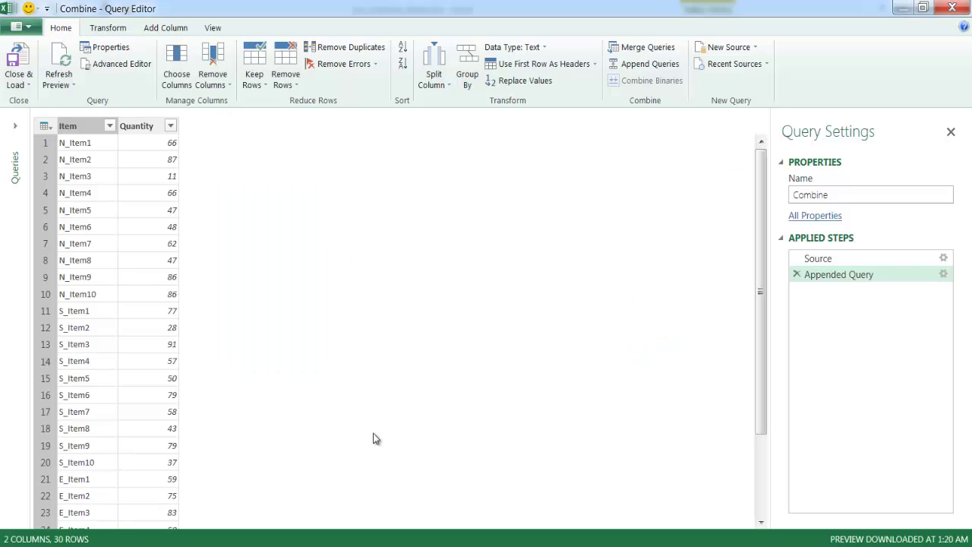
pyautogui.moveTo(762, 389); pyautogui.dragTo(756, 445)
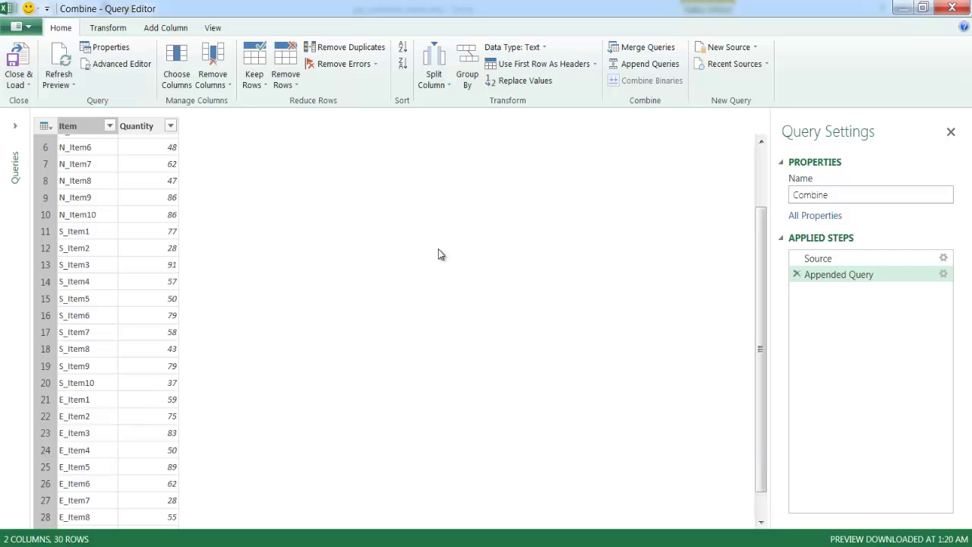
# - Append the west query to Combine and check it now has 40 rows
pyautogui.click(645, 64)
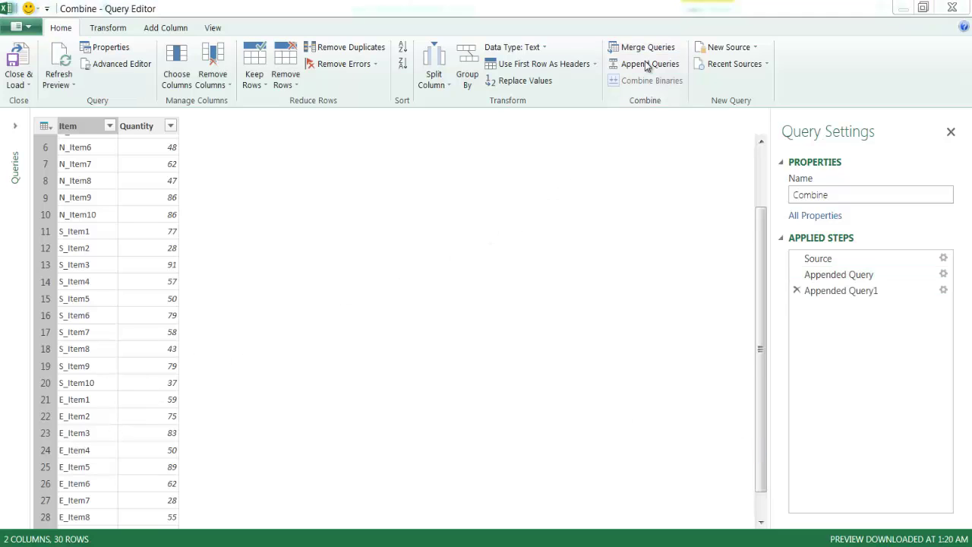
pyautogui.click(410, 256)
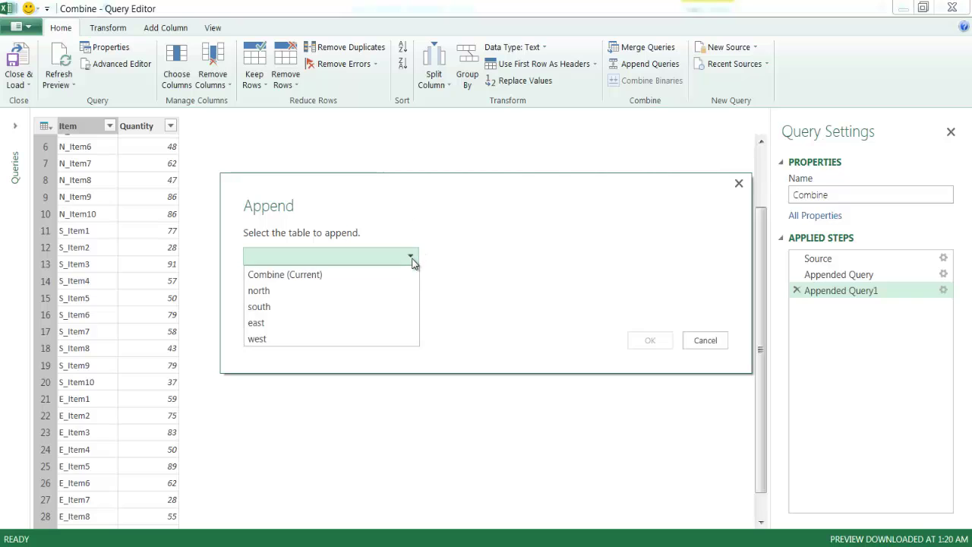
pyautogui.click(289, 338)
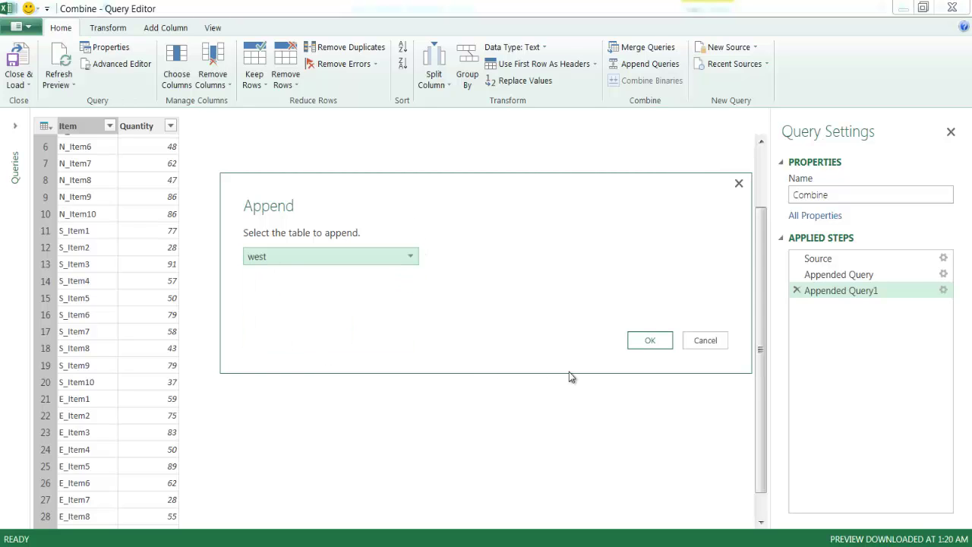
pyautogui.click(647, 345)
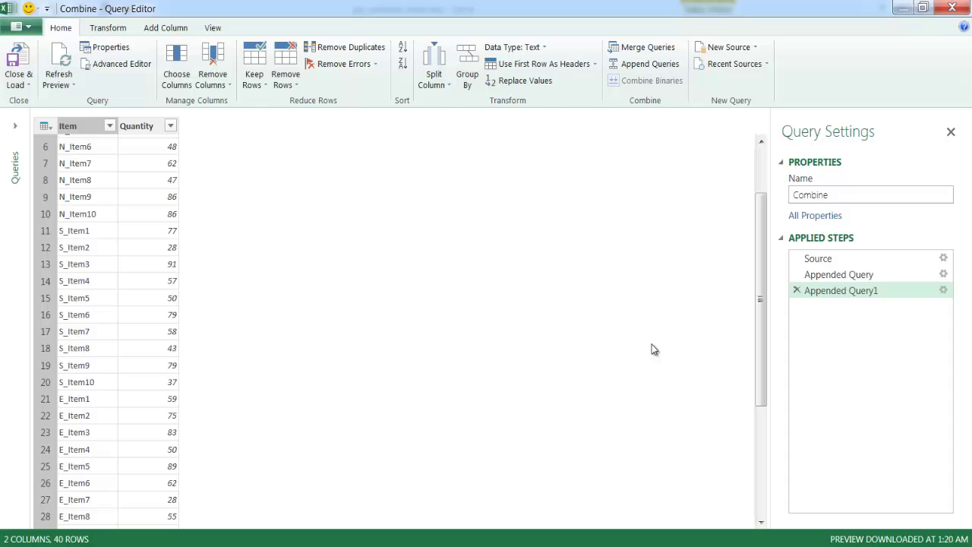
pyautogui.moveTo(760, 259); pyautogui.dragTo(742, 413)
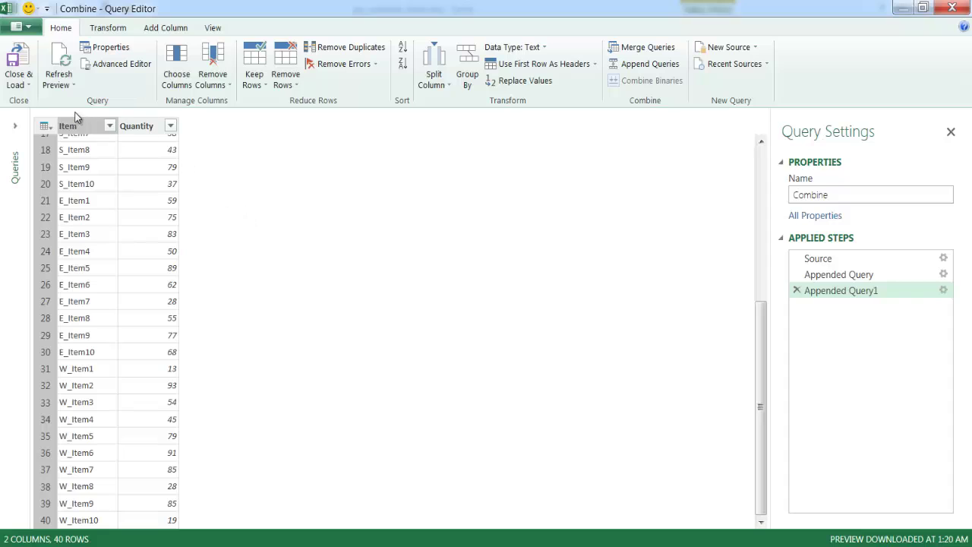
# - Close & Load the Combine query, placing its 40 rows as a table on Sheet1
pyautogui.click(15, 84)
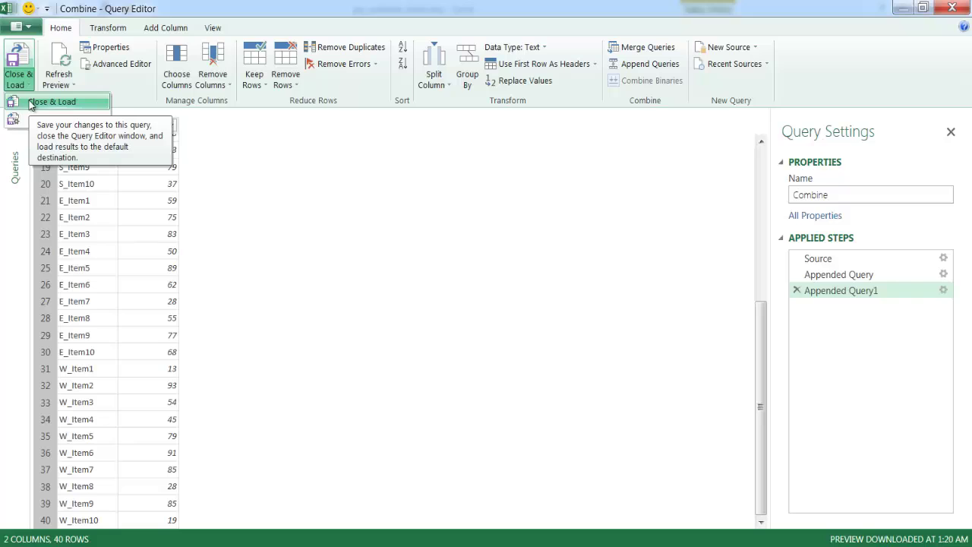
pyautogui.click(31, 104)
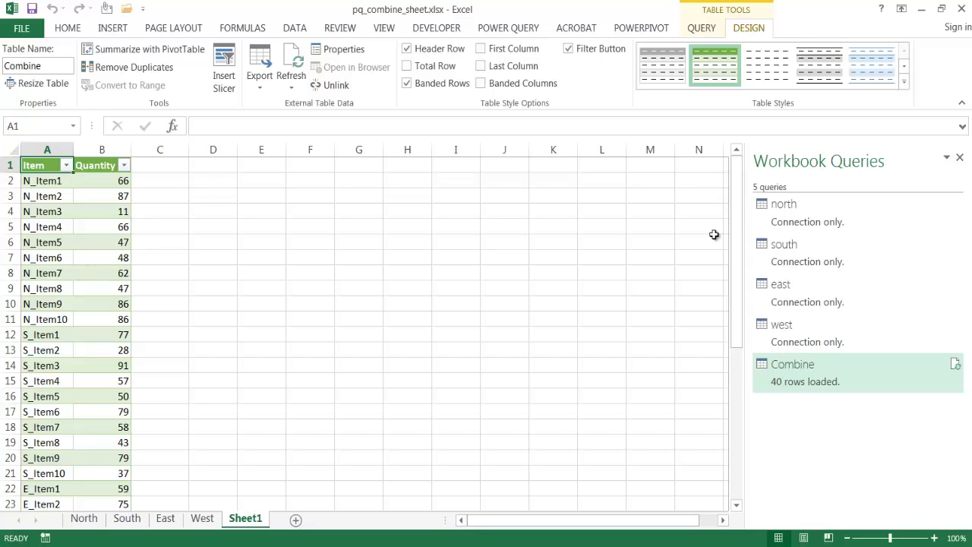
pyautogui.moveTo(738, 193); pyautogui.dragTo(740, 162)
# - On the West sheet, add W_Items11 in A12 with quantity 10000 in B12
pyautogui.click(205, 519)
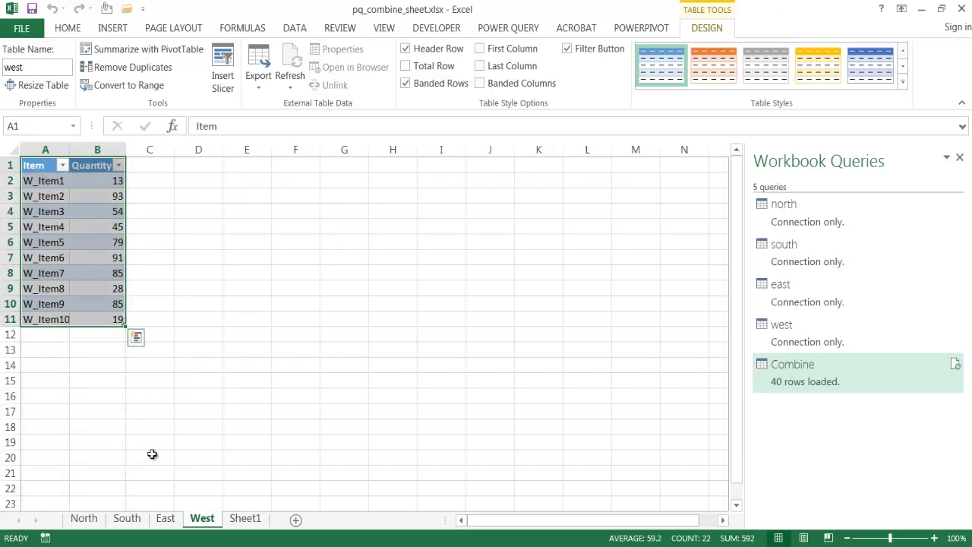
pyautogui.click(49, 335)
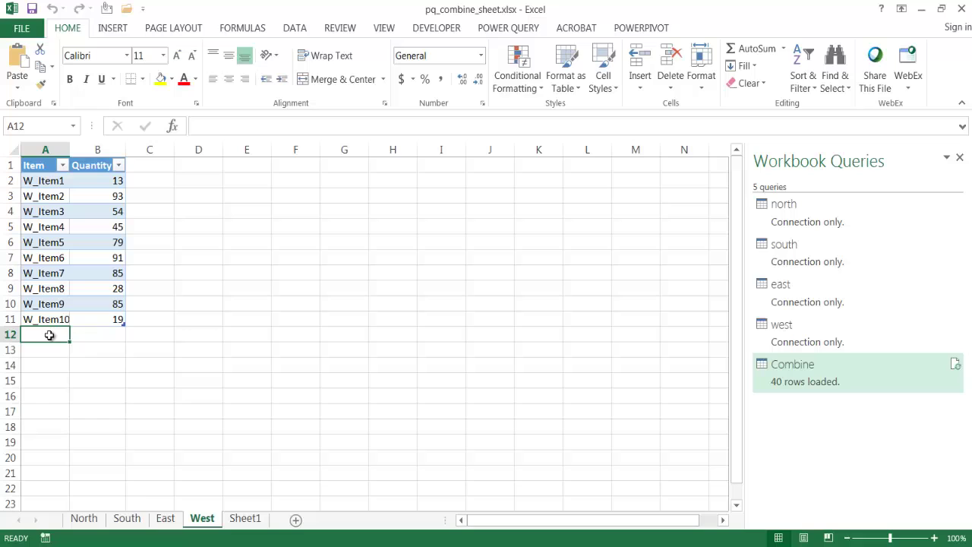
pyautogui.write('W_Ite')
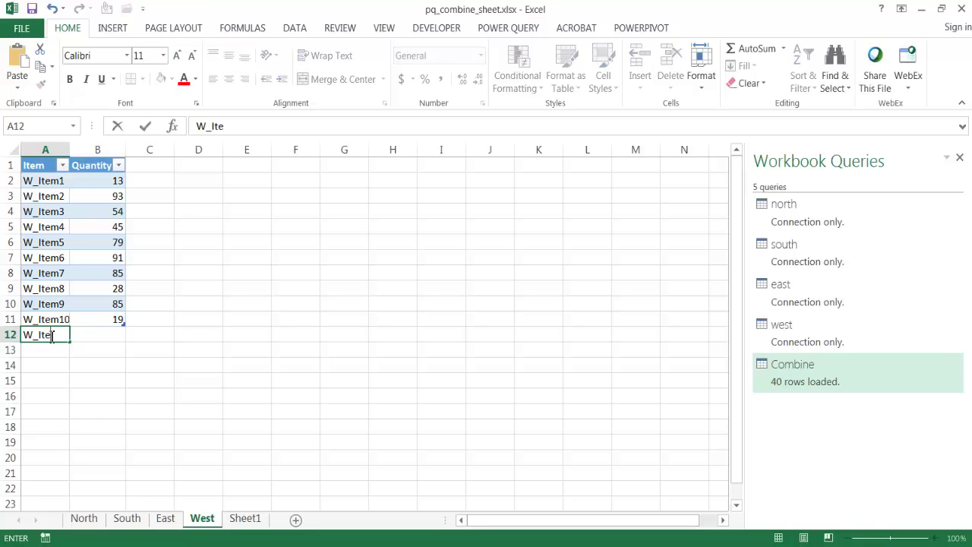
pyautogui.write('ms11')
pyautogui.press('Tab')
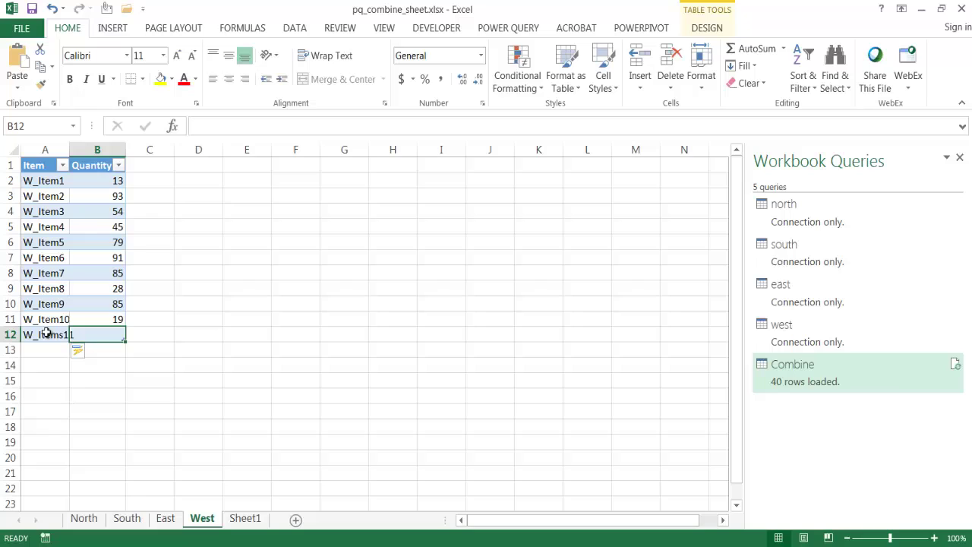
pyautogui.click(134, 361)
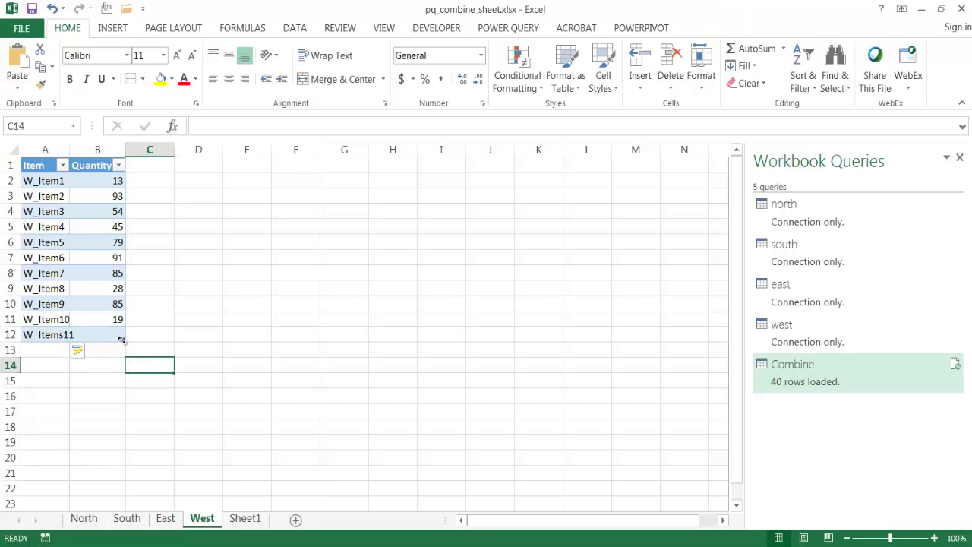
pyautogui.click(110, 335)
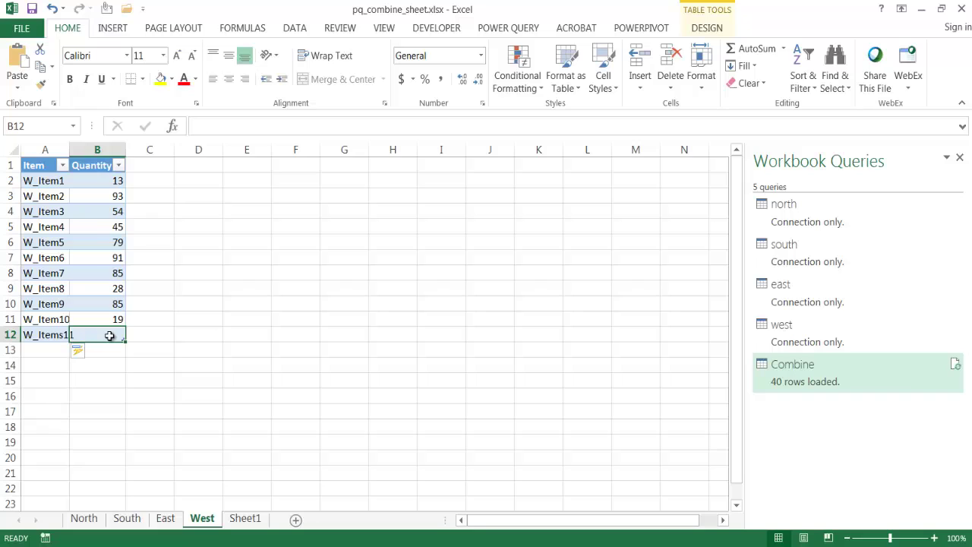
pyautogui.write('10000')
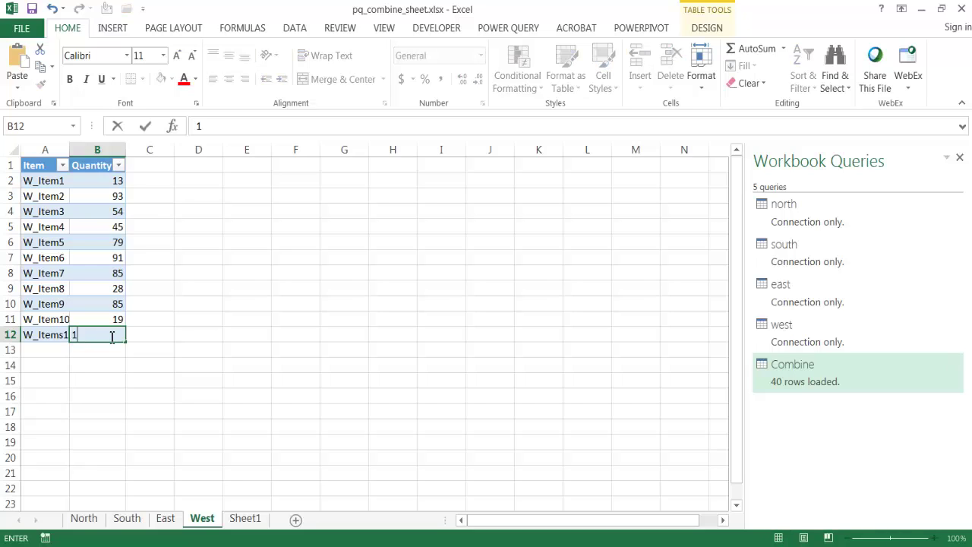
pyautogui.press('Return')
pyautogui.click(89, 337)
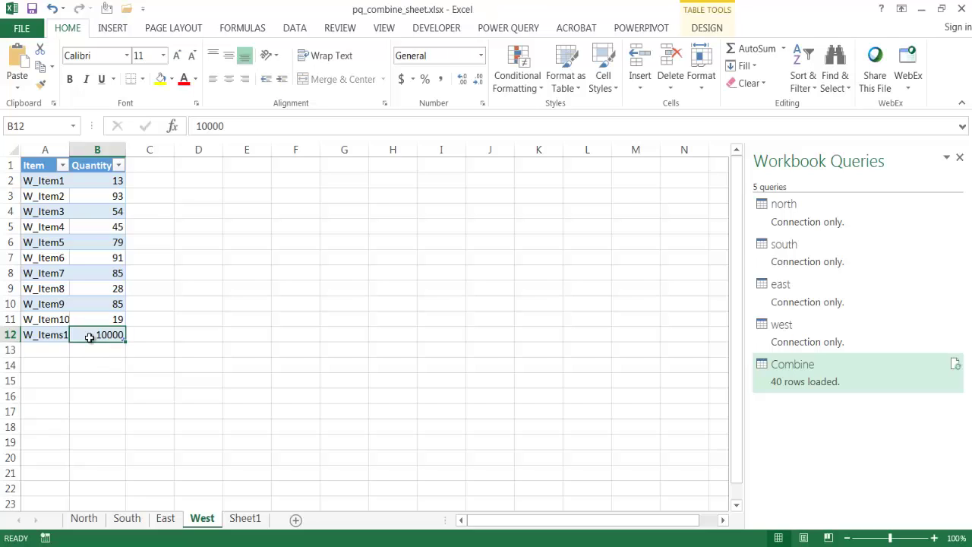
# - Refresh All and check that Sheet1's Combine table now shows 41 rows including W_Items11
pyautogui.click(291, 30)
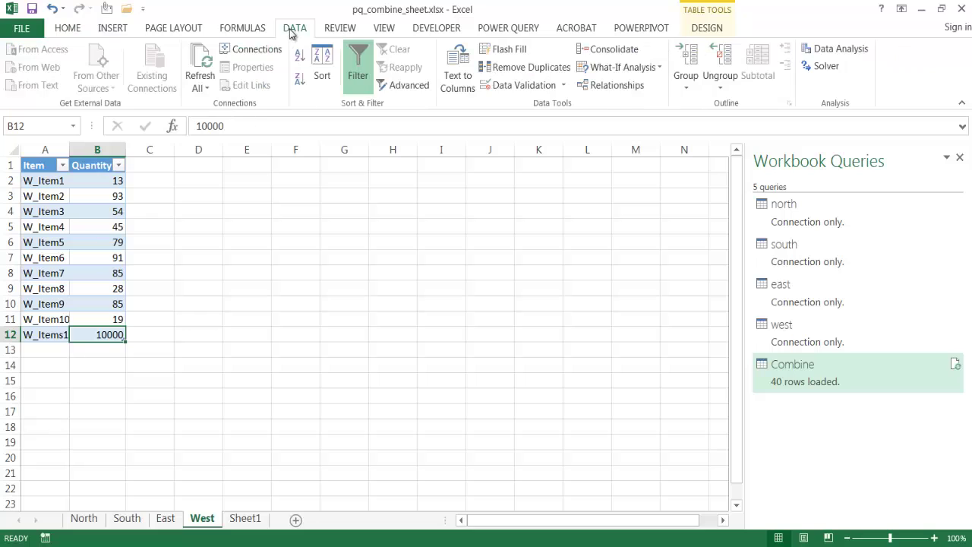
pyautogui.click(201, 60)
pyautogui.click(237, 518)
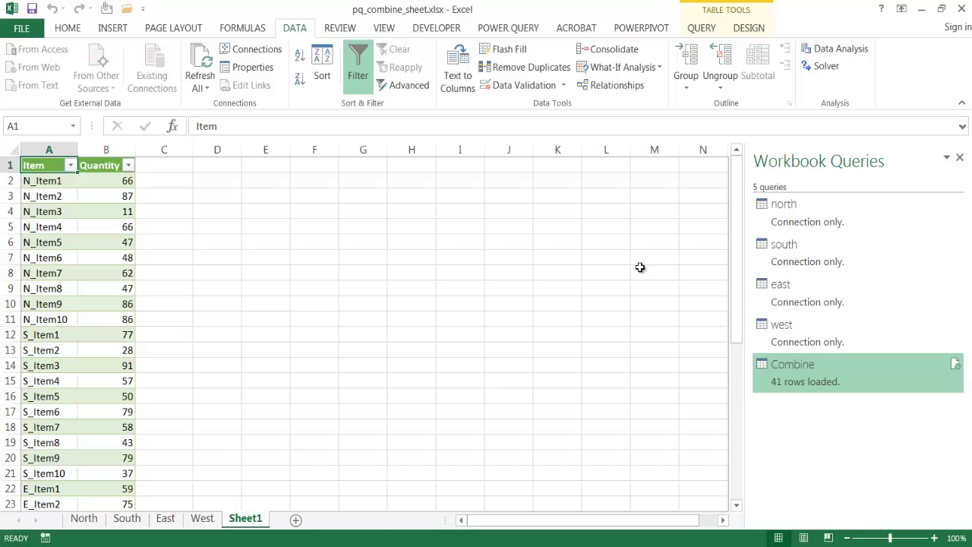
pyautogui.moveTo(731, 228); pyautogui.dragTo(729, 425)
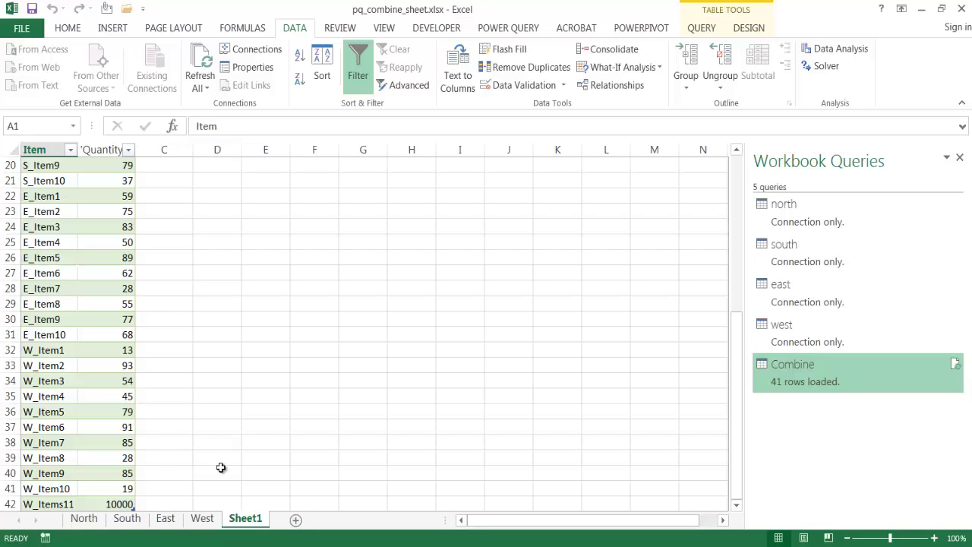
# - Delete row 12 (W_Items11) on West, Refresh All, and confirm Combine ends at W_Item10
pyautogui.click(202, 518)
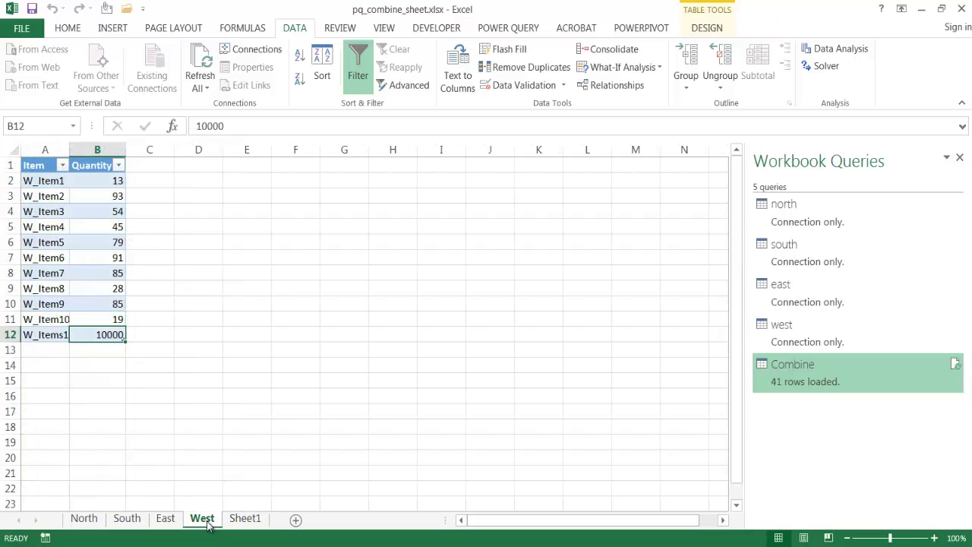
pyautogui.click(10, 335)
pyautogui.rightClick(10, 334)
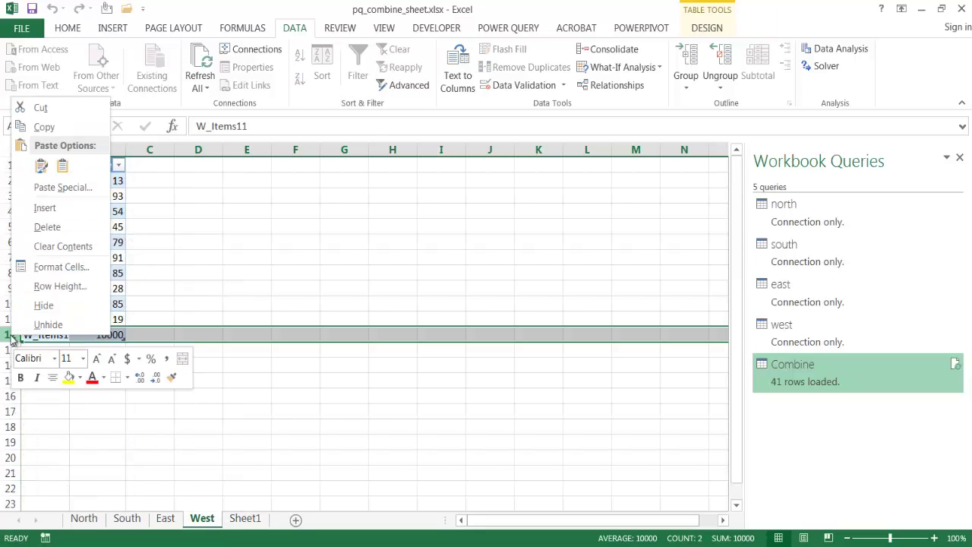
pyautogui.click(60, 227)
pyautogui.click(149, 379)
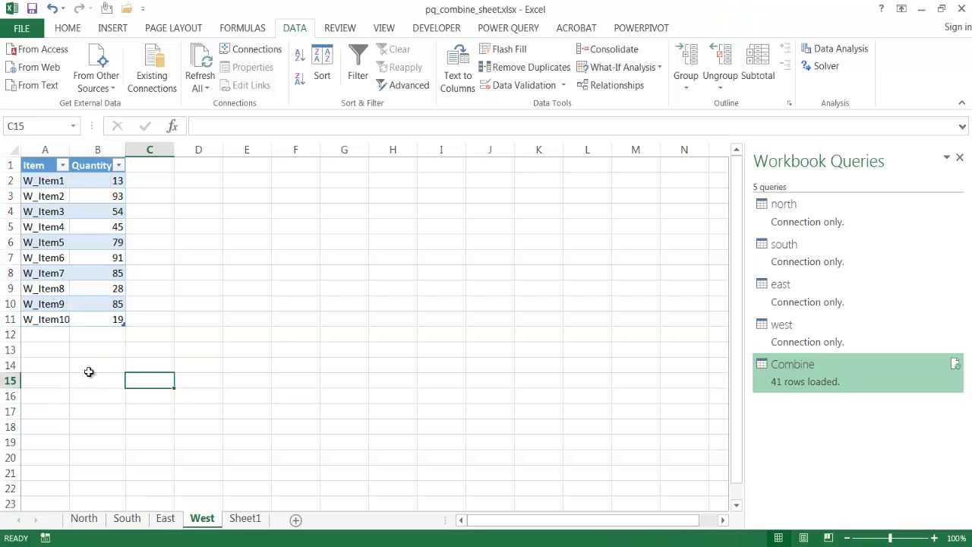
pyautogui.click(202, 60)
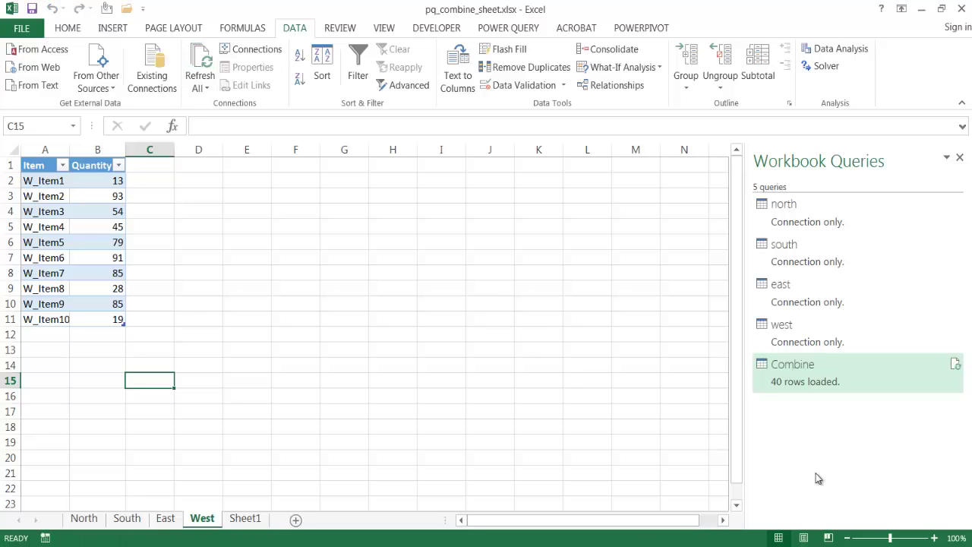
pyautogui.click(245, 518)
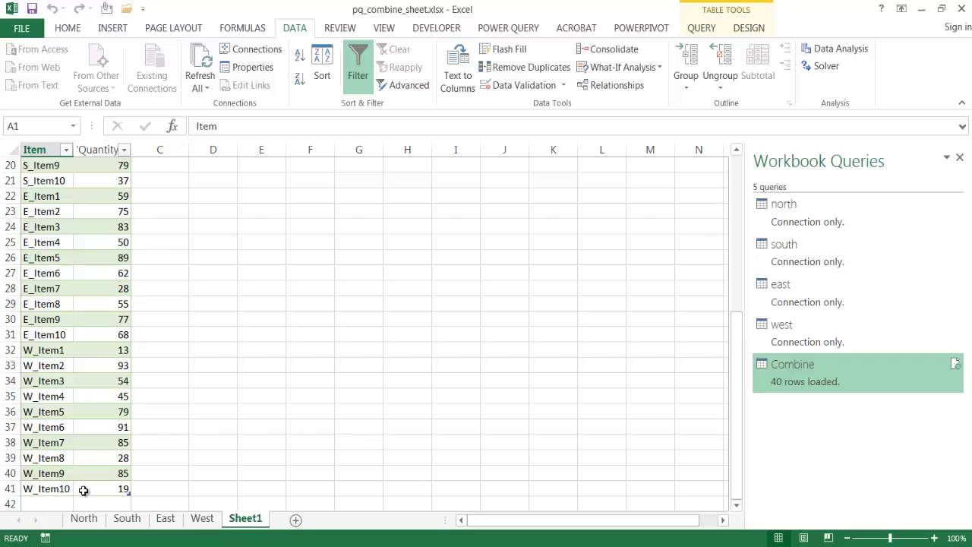